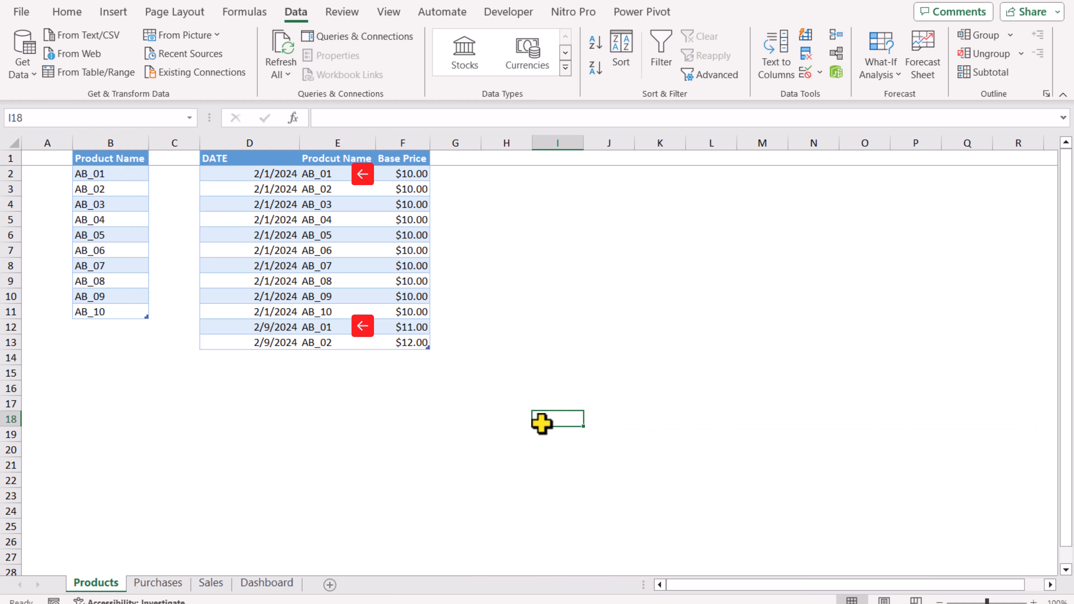
Step: Add a new row at the end of the Sales sheet's table and enter the date 2/9/2024
left_click(146, 583)
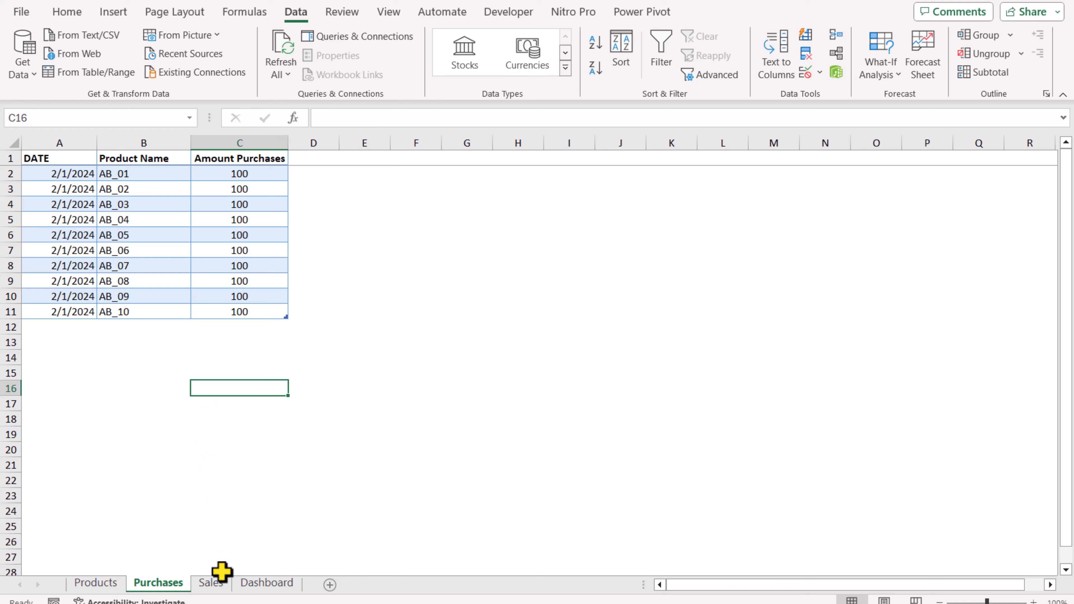
left_click(220, 583)
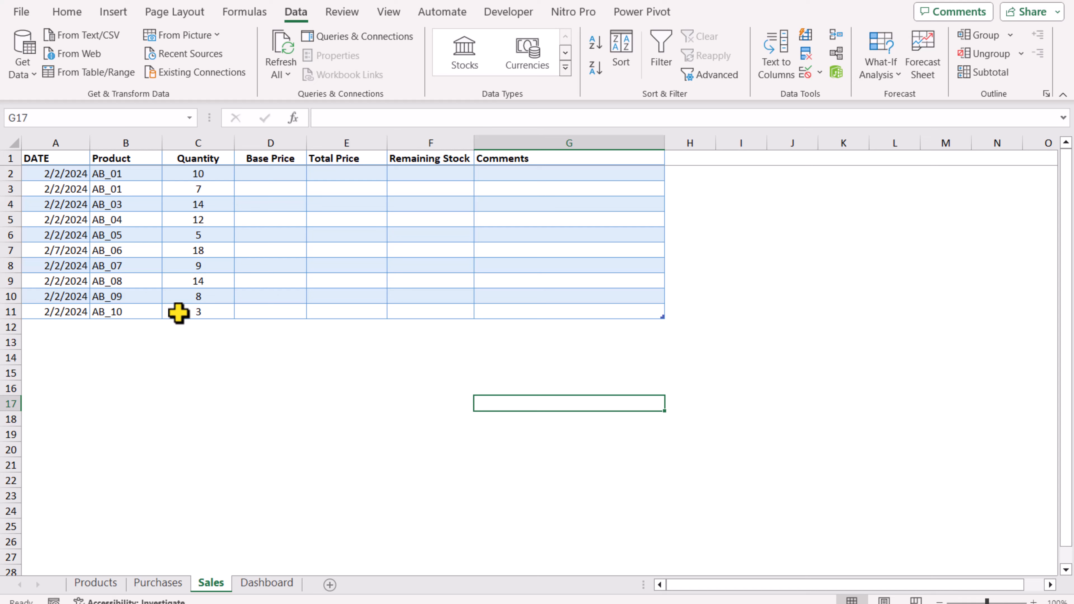
left_click(635, 317)
key("Tab")
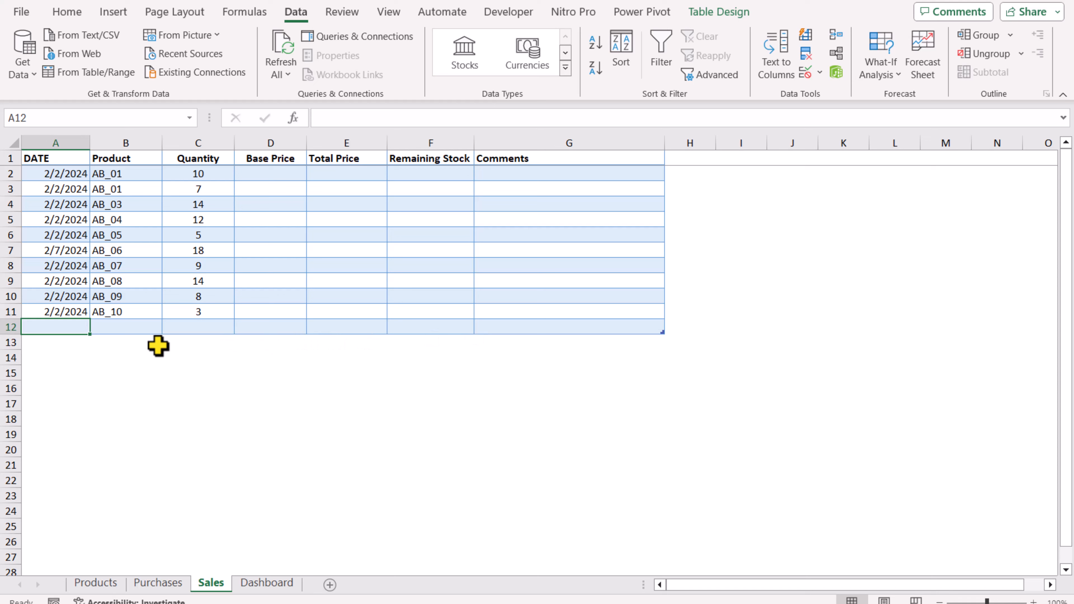
type("2/9")
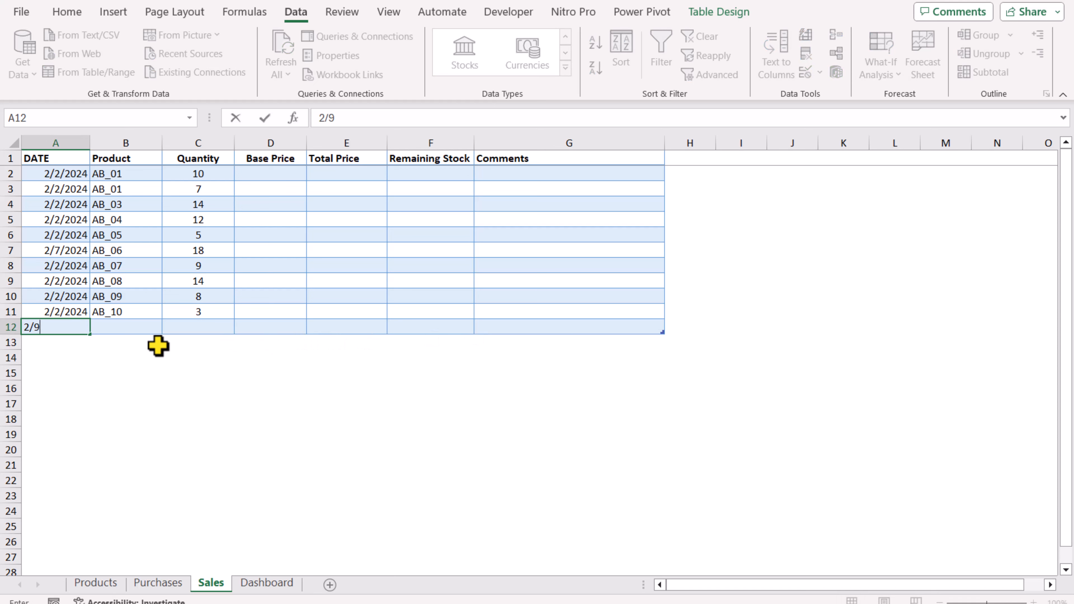
type("/2024")
key("Tab")
Step: Set the new sales row's product to AB_01 and its quantity to 2
type("AB_02")
key("Return")
left_click(137, 326)
left_click(168, 327)
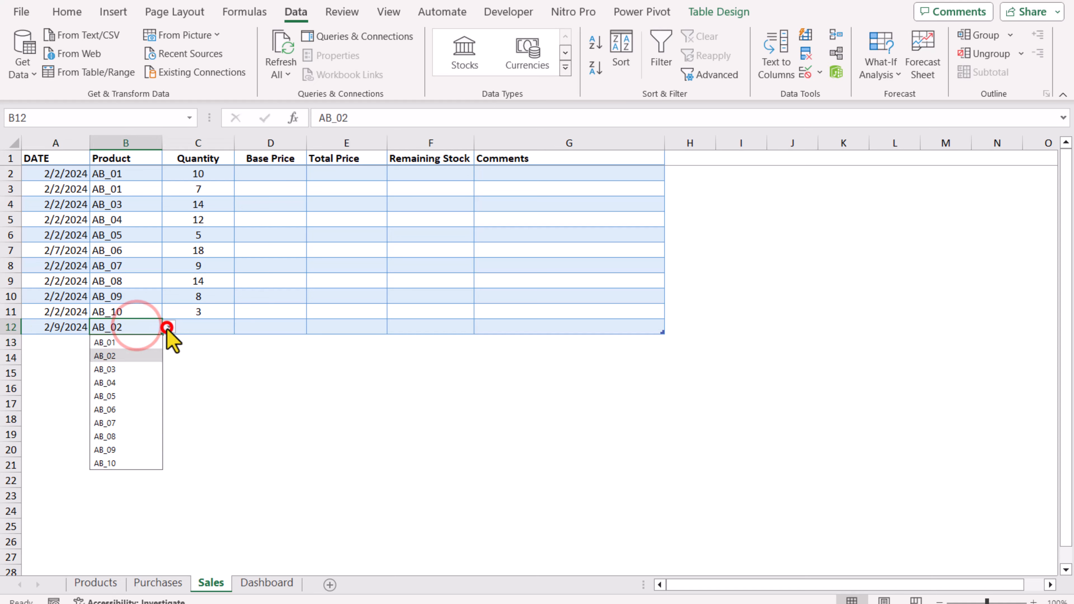
left_click(158, 343)
left_click(199, 327)
type("2")
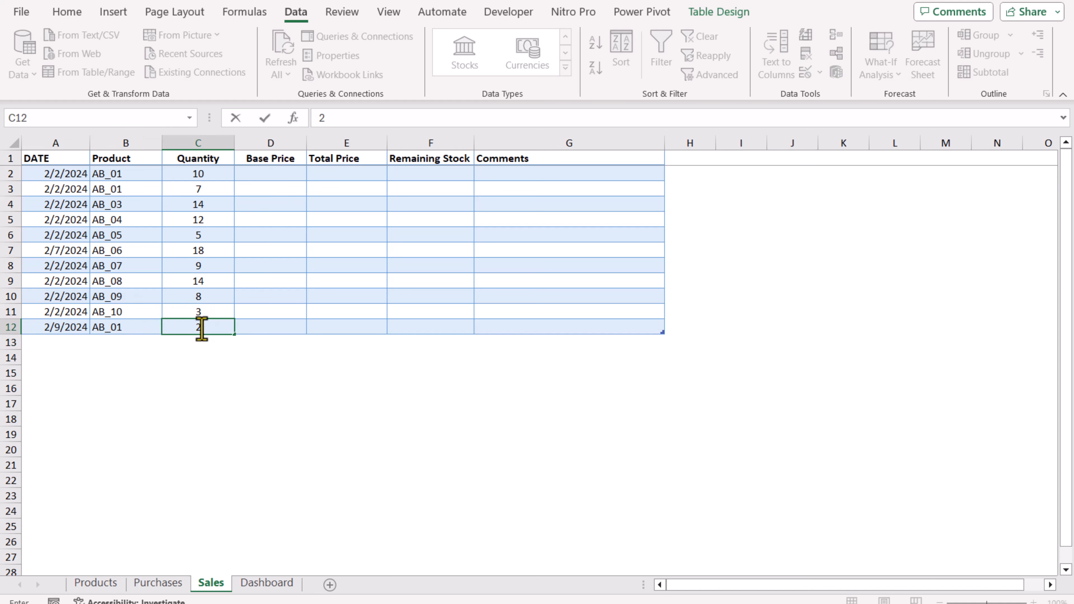
left_click(212, 352)
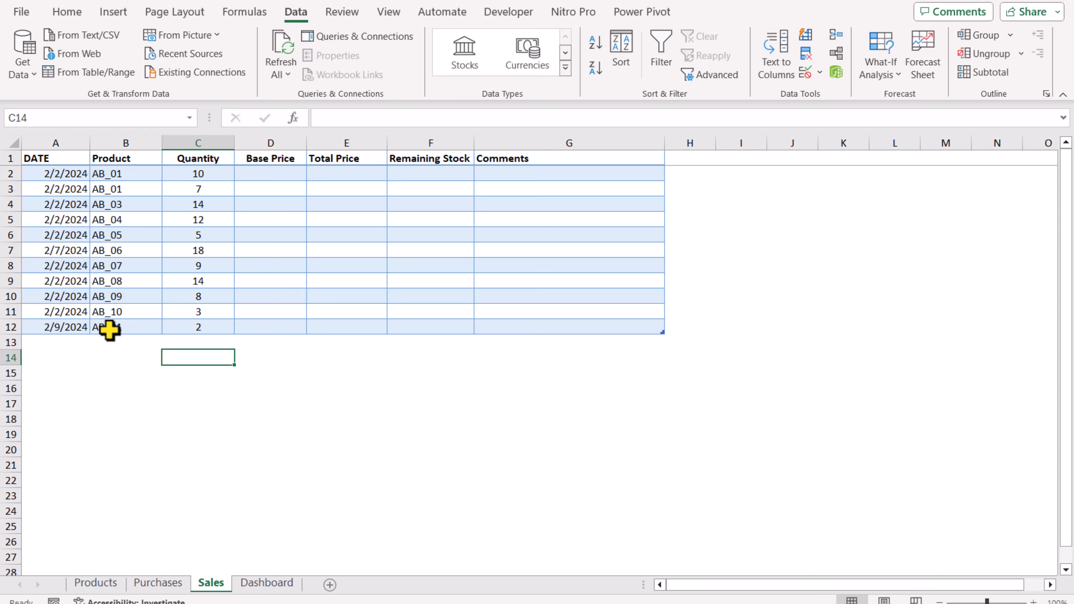
left_click(251, 174)
type("=")
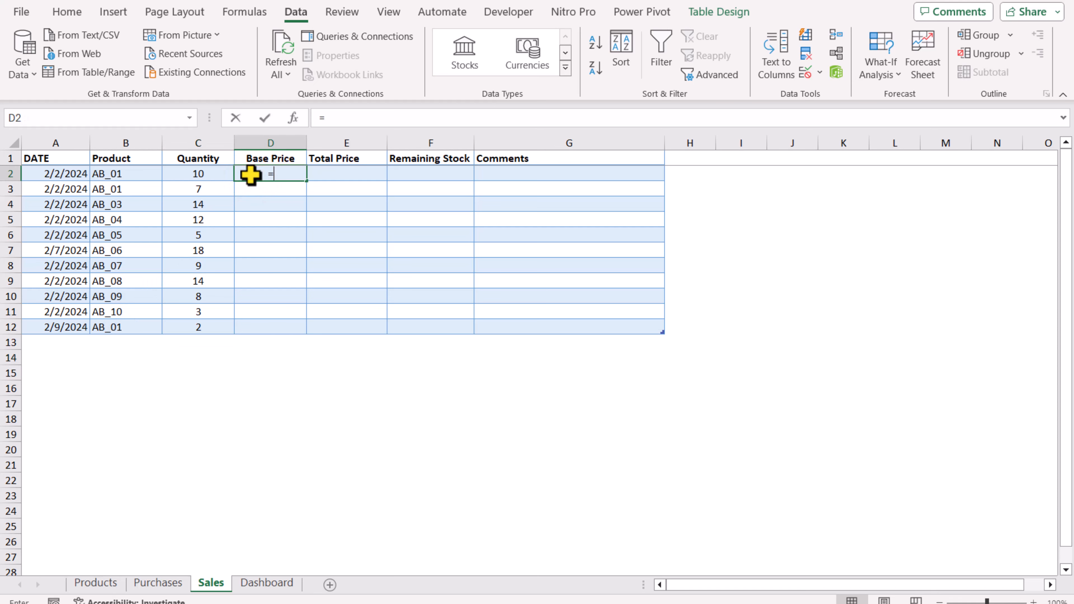
type("xlooku")
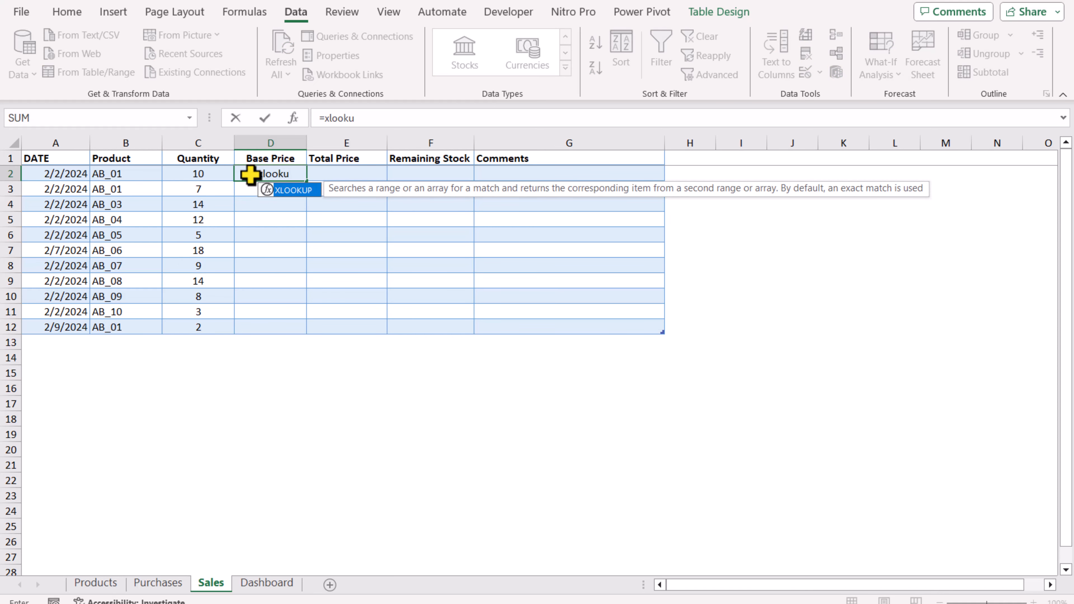
type("(")
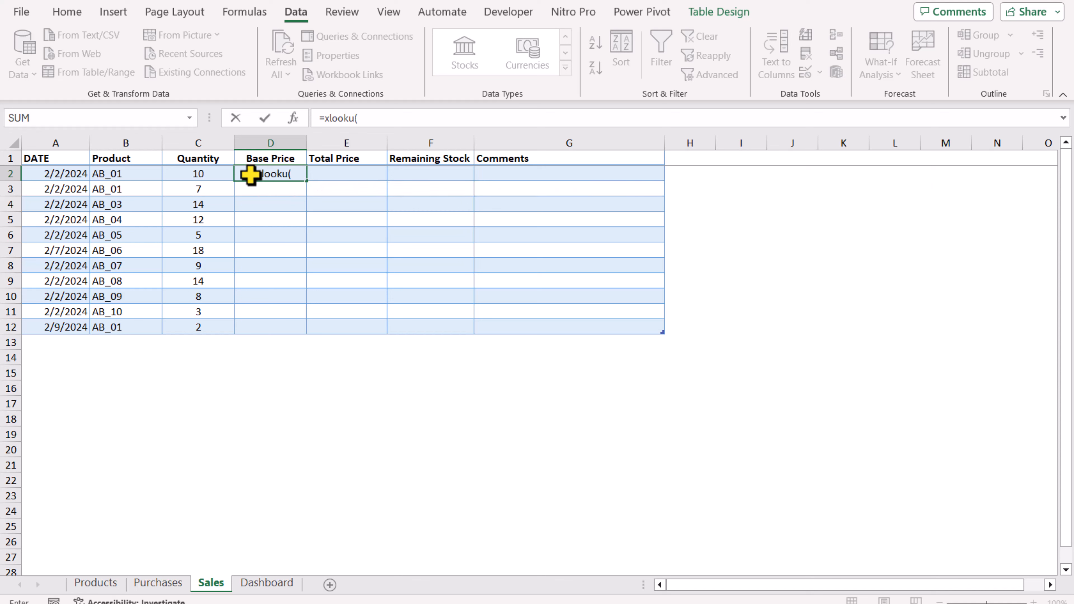
left_click(123, 172)
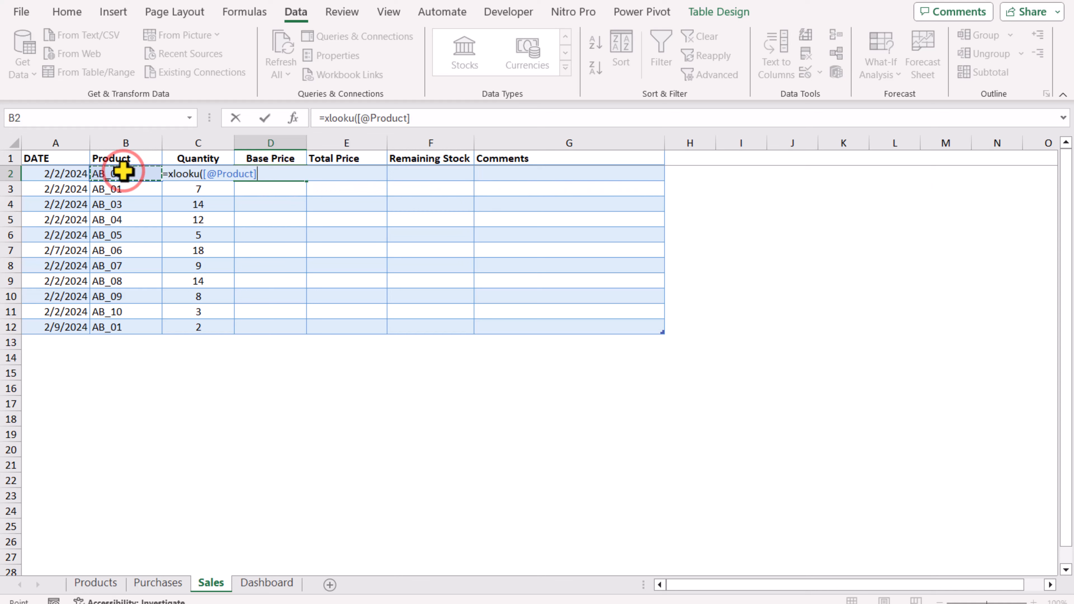
type("&")
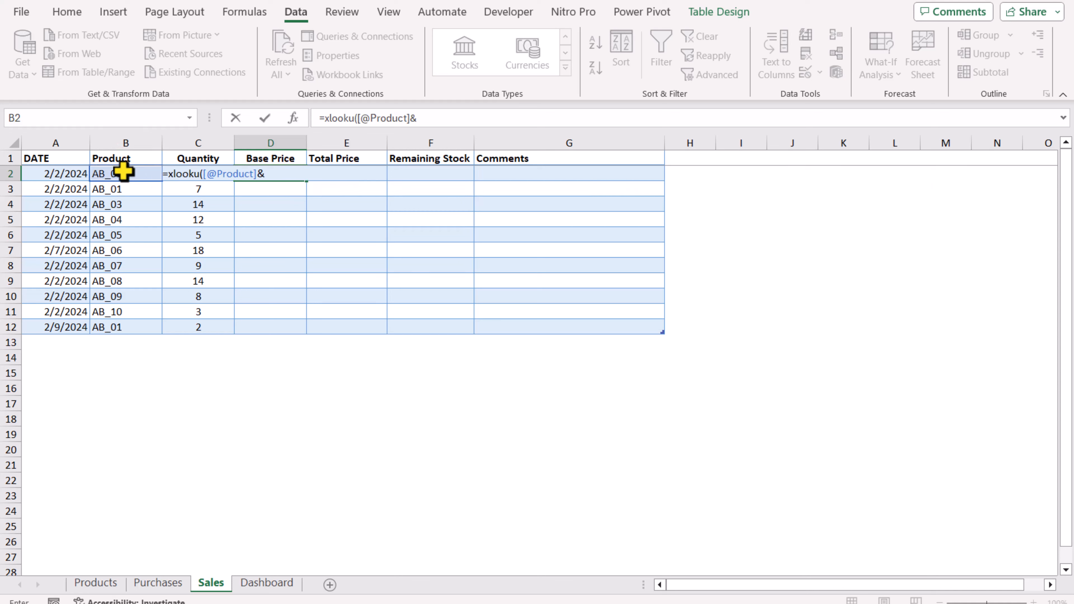
left_click(71, 173)
type(",")
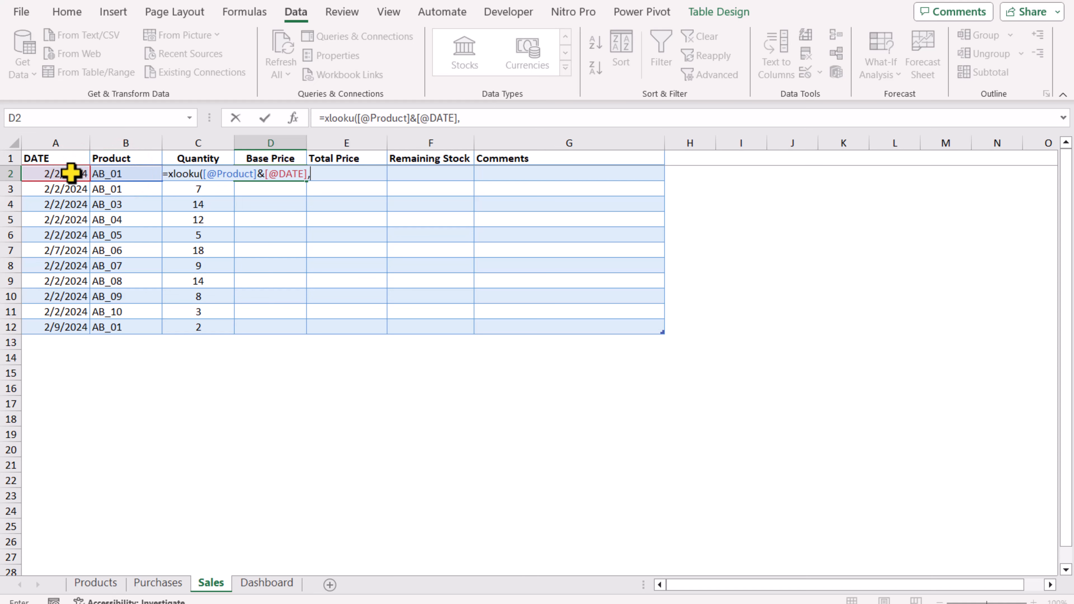
Step: Set the XLOOKUP lookup array to Base_Price[Prodcut Name]&Base_Price[DATE] from the price table on the Products sheet
left_click(106, 583)
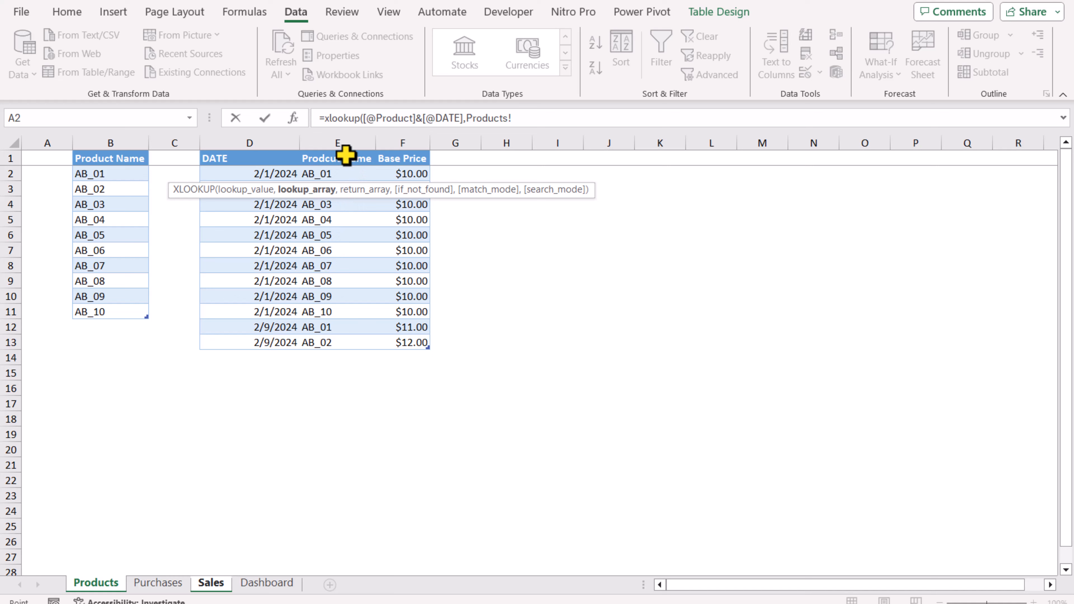
left_click(346, 146)
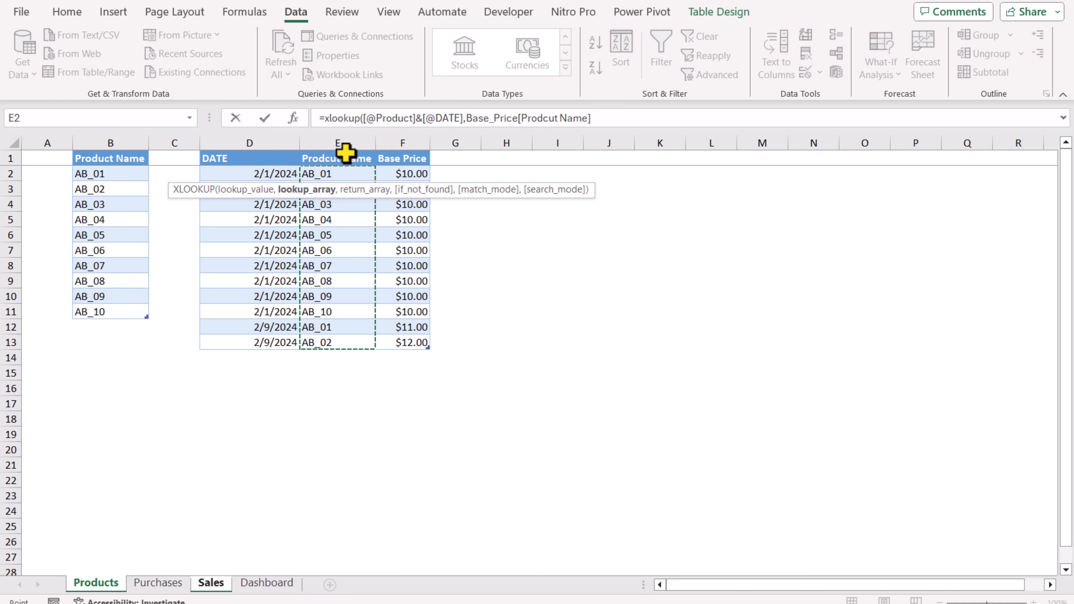
type("&")
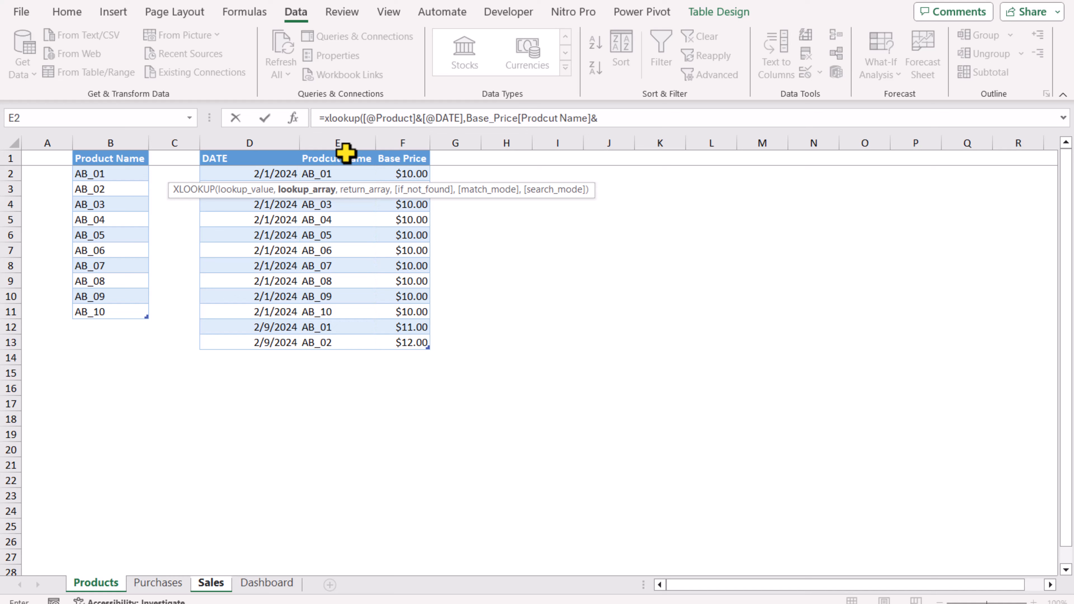
left_click(274, 146)
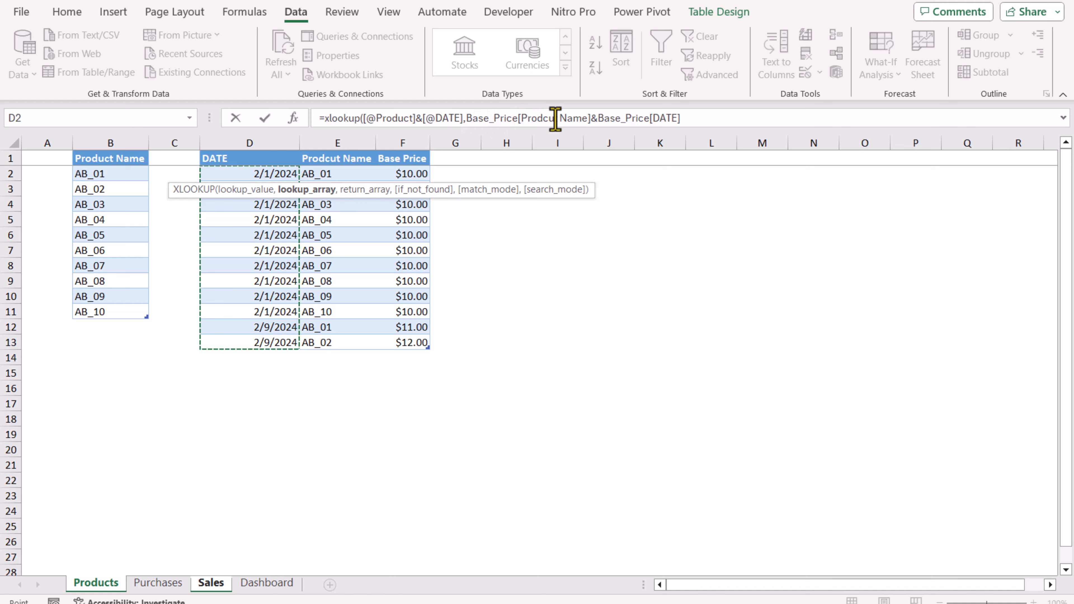
left_click(687, 119)
type(",")
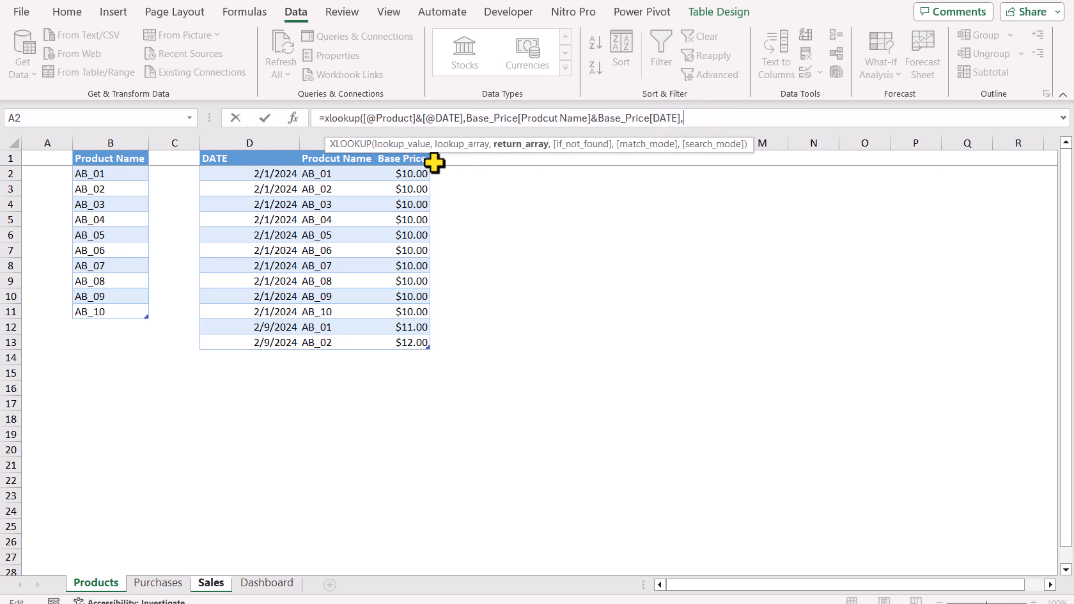
Step: Complete the XLOOKUP with Base_Price[Base Price] as return array, "" if not found and match mode -1 (exact match or next smaller item)
left_click(406, 154)
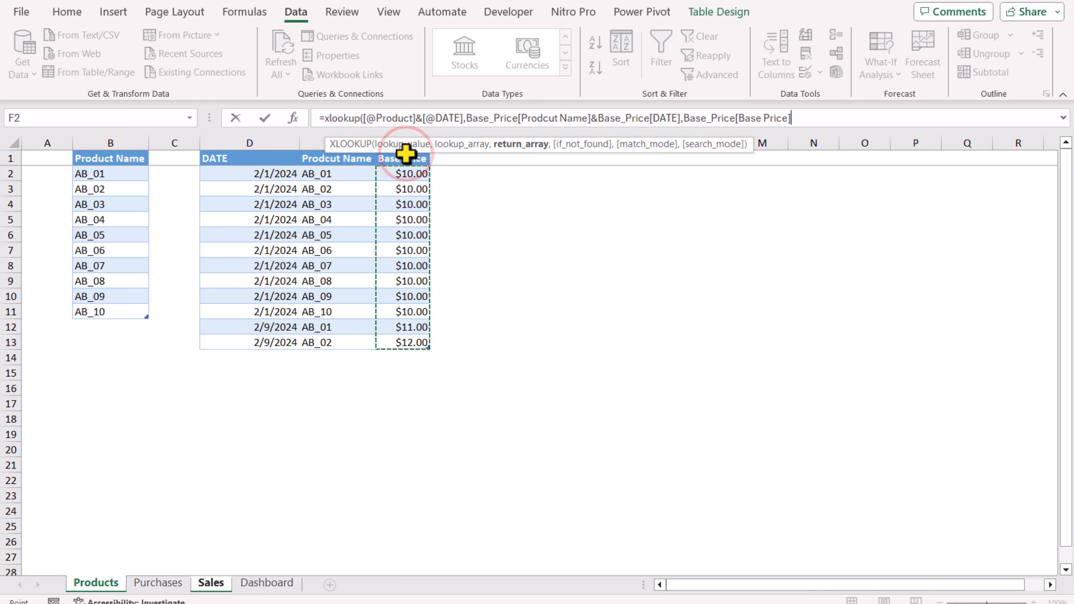
type(",")
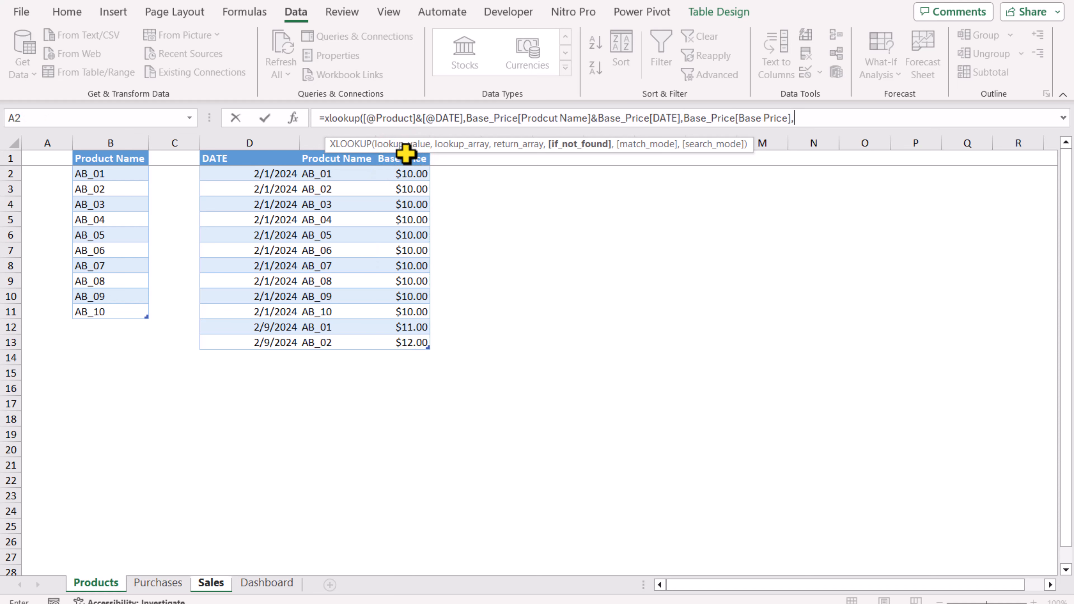
type("\"\",")
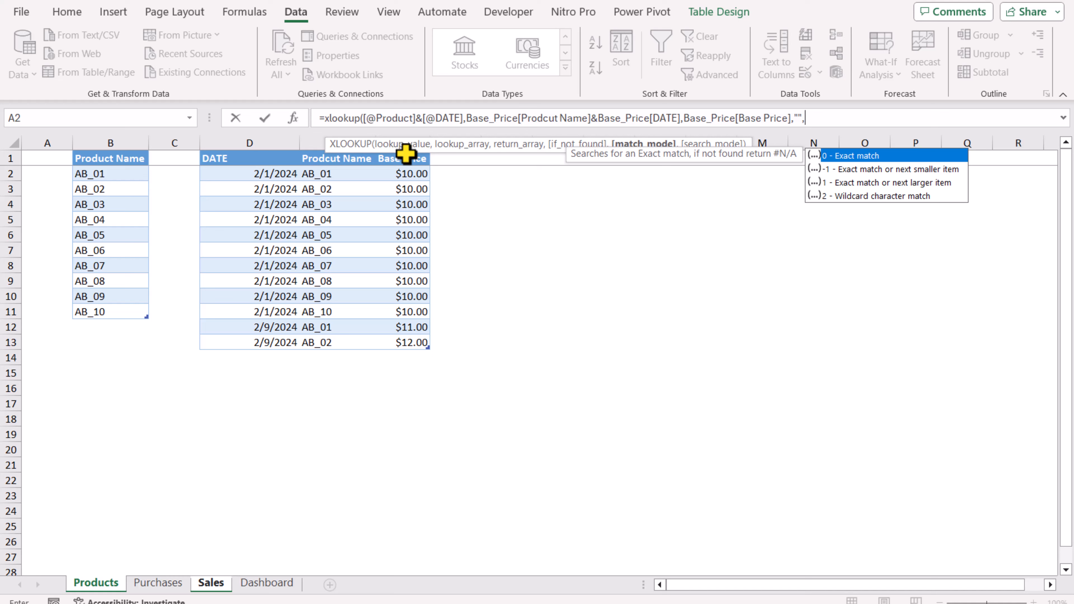
double_click(857, 172)
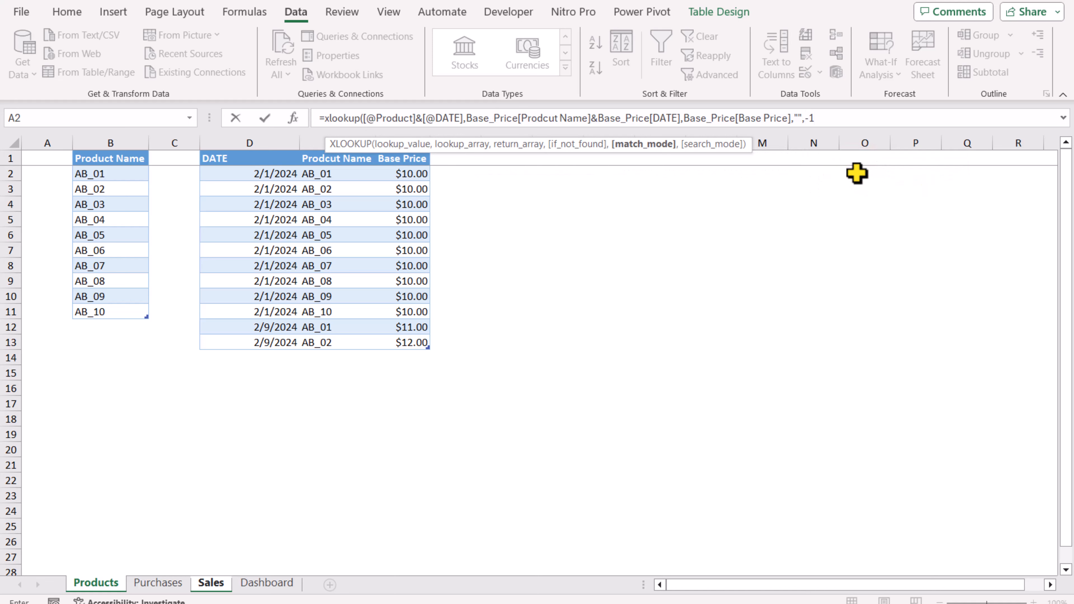
type(")")
key("Return")
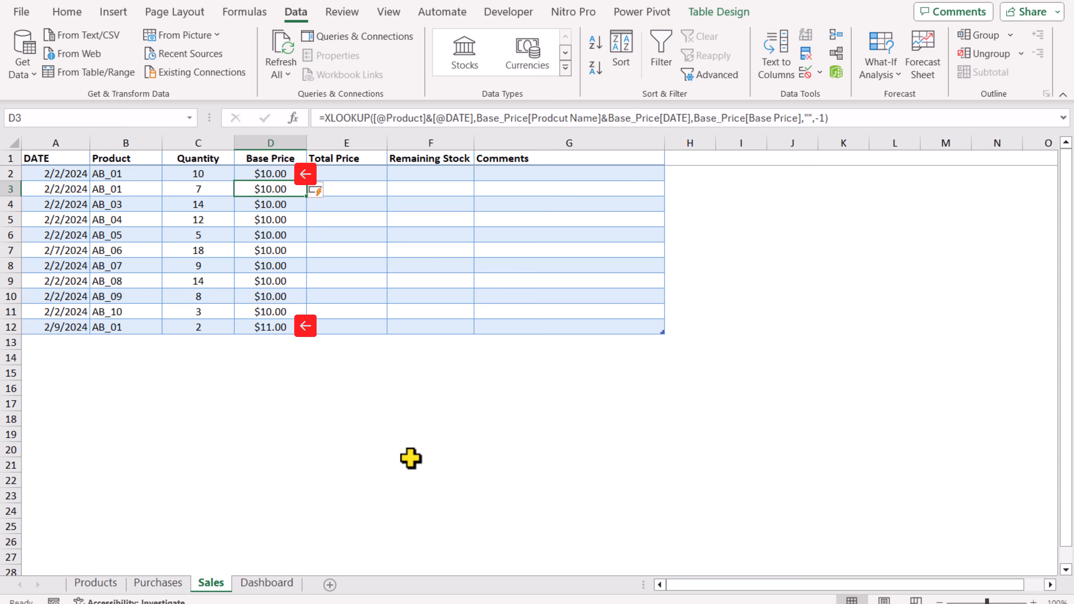
left_click(108, 582)
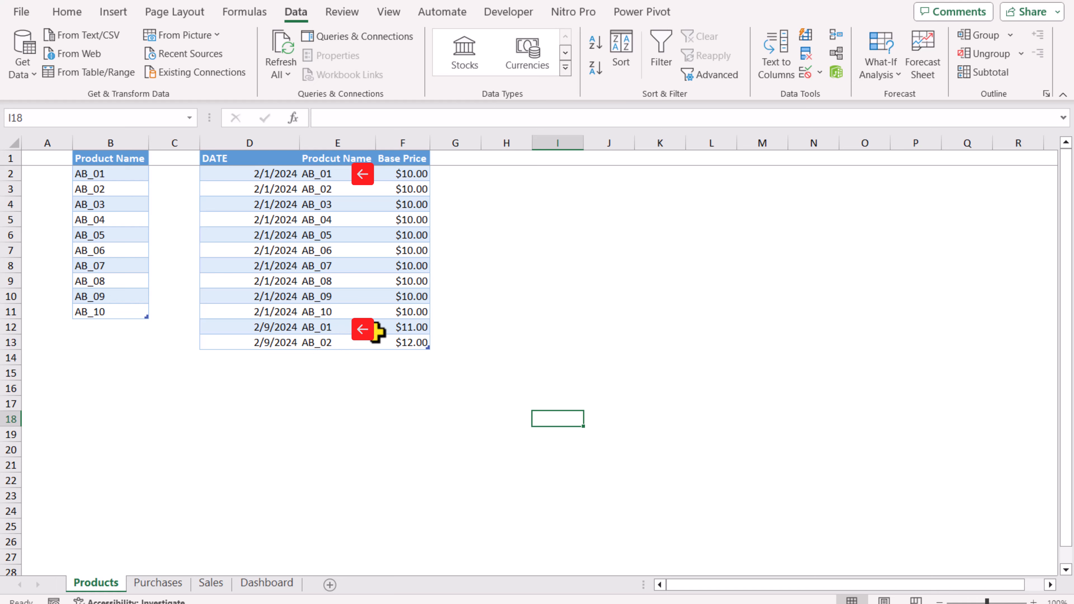
left_click(211, 583)
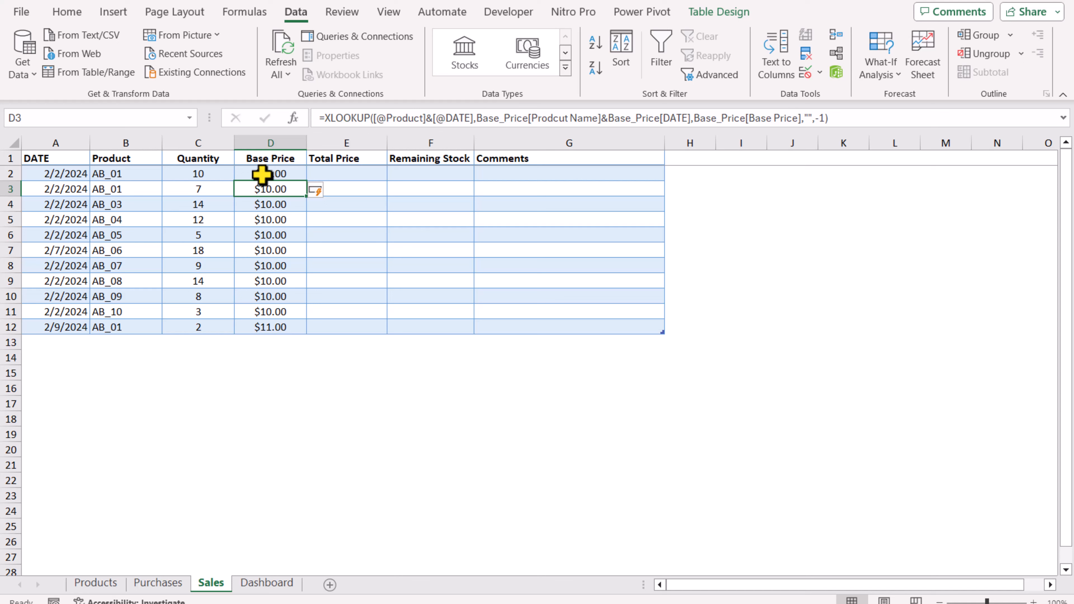
left_click(326, 169)
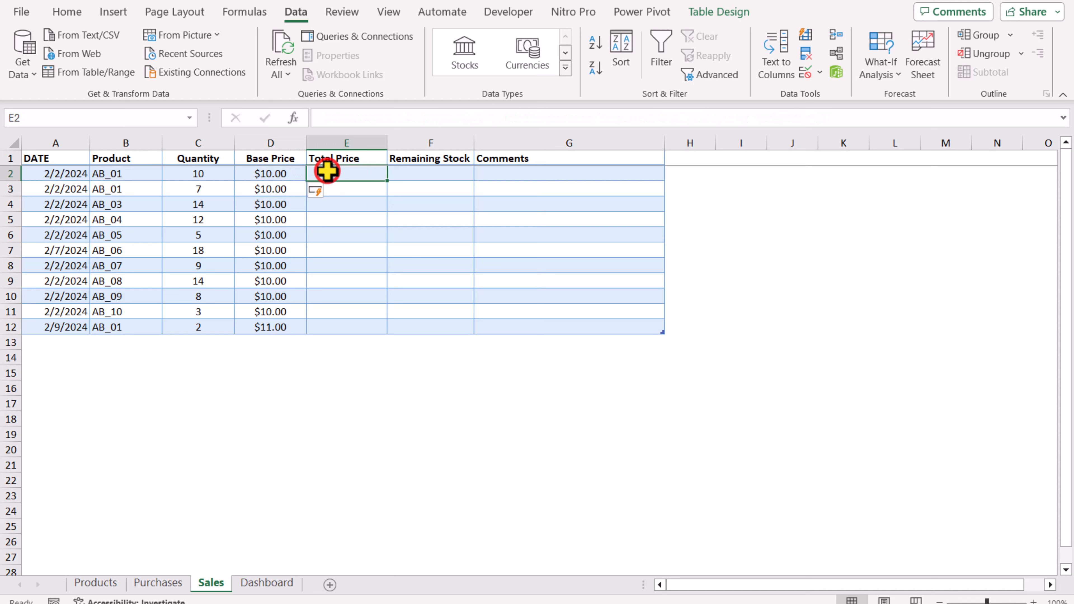
type("=")
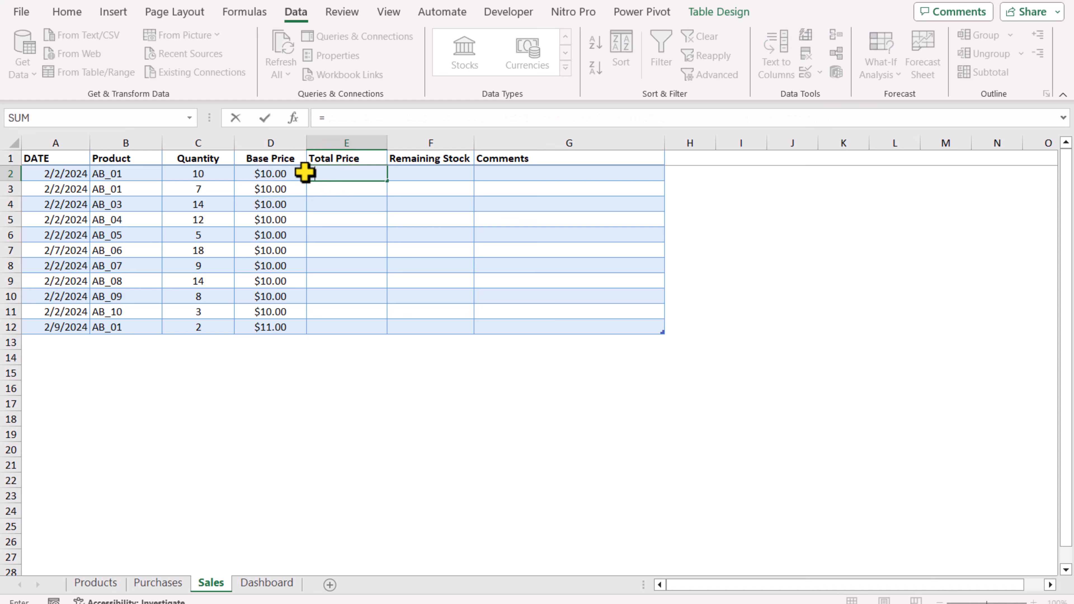
left_click(214, 174)
type("*")
left_click(258, 174)
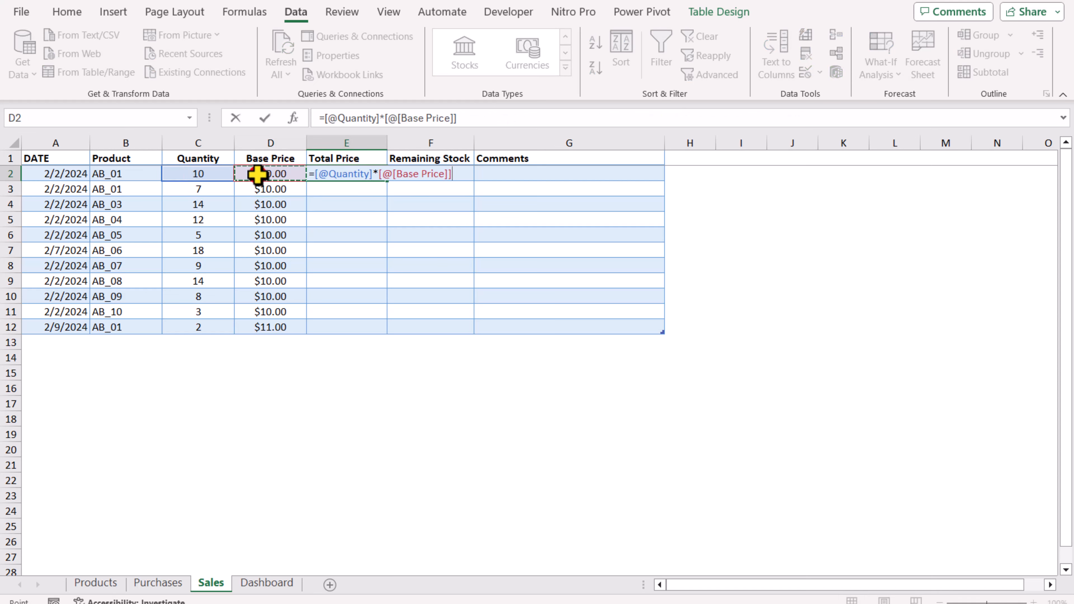
key("Return")
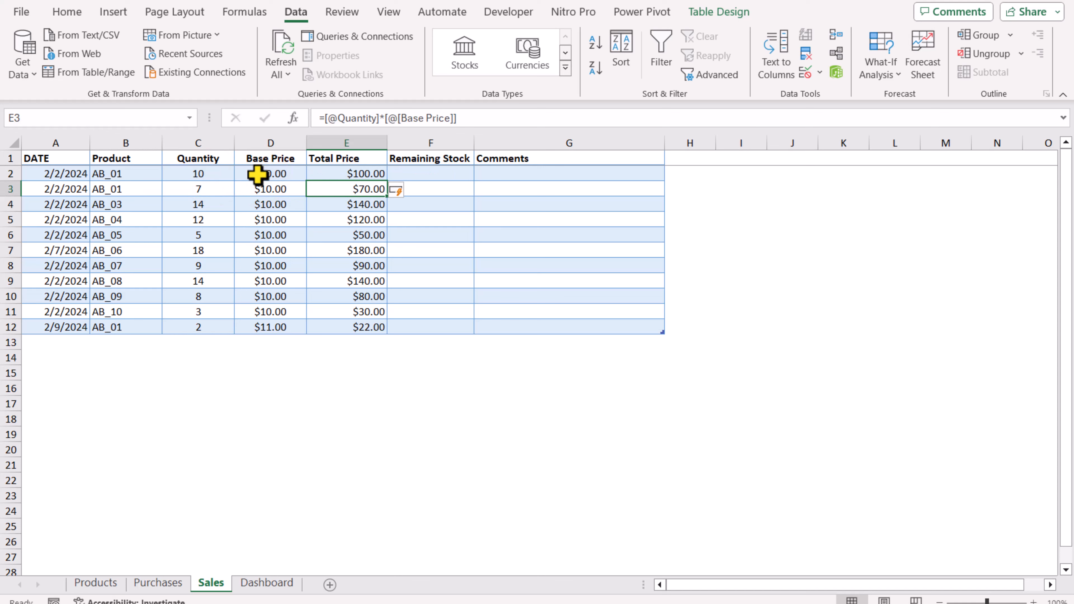
Step: Wrap the Total Price formula in E2 in IFERROR, returning "" on error
left_click(324, 171)
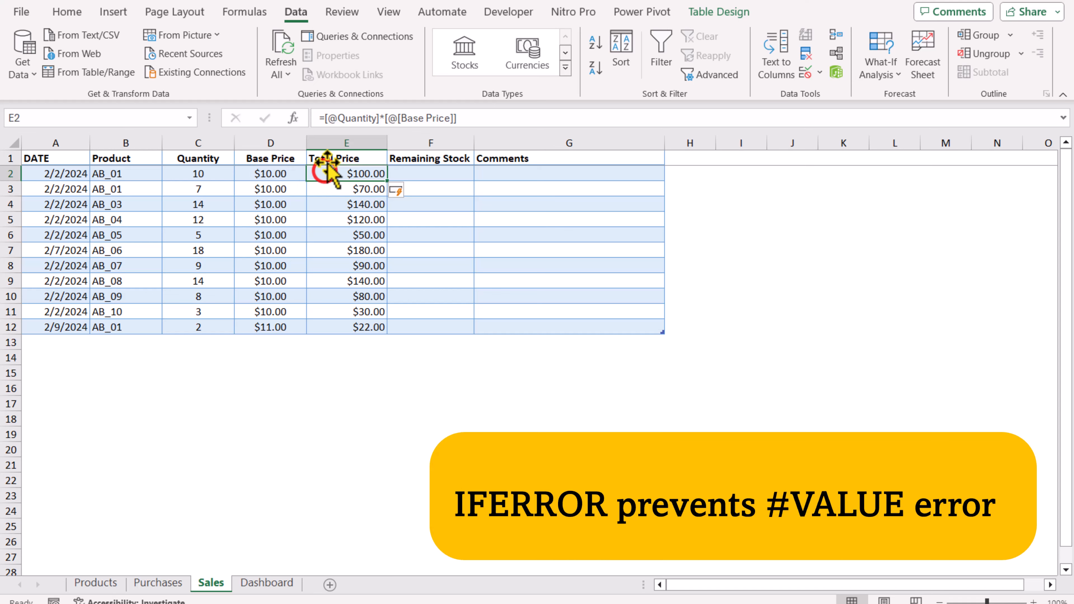
left_click(324, 118)
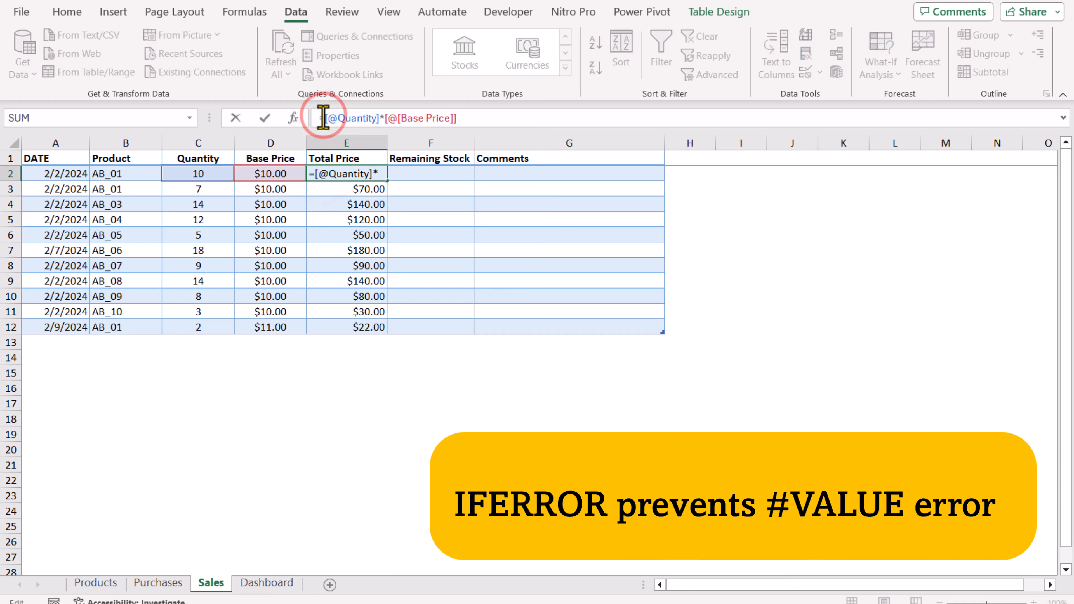
type("iferror(")
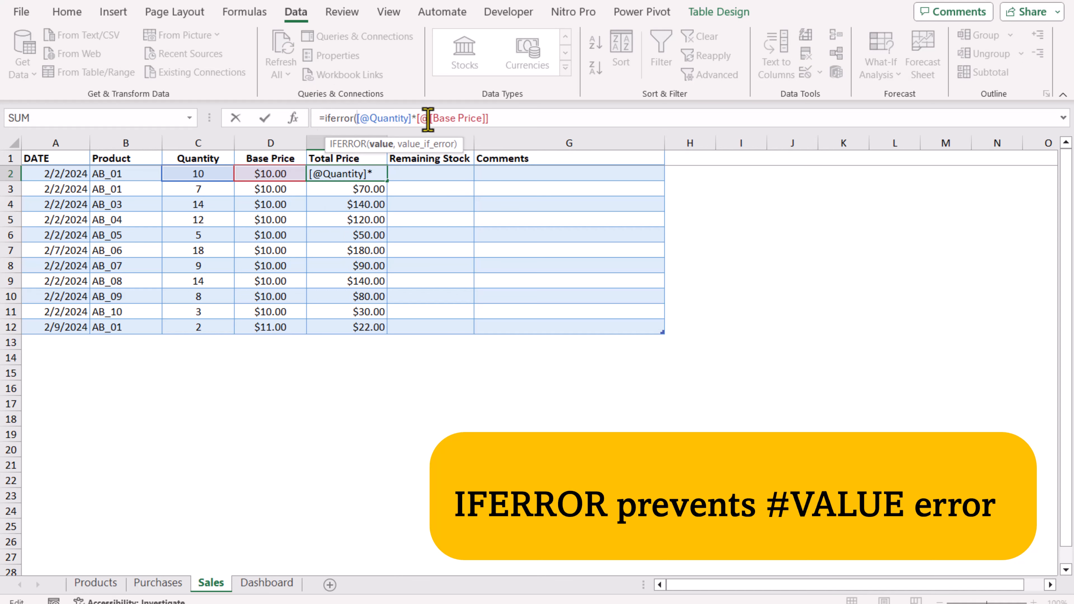
left_click(498, 120)
type(",")
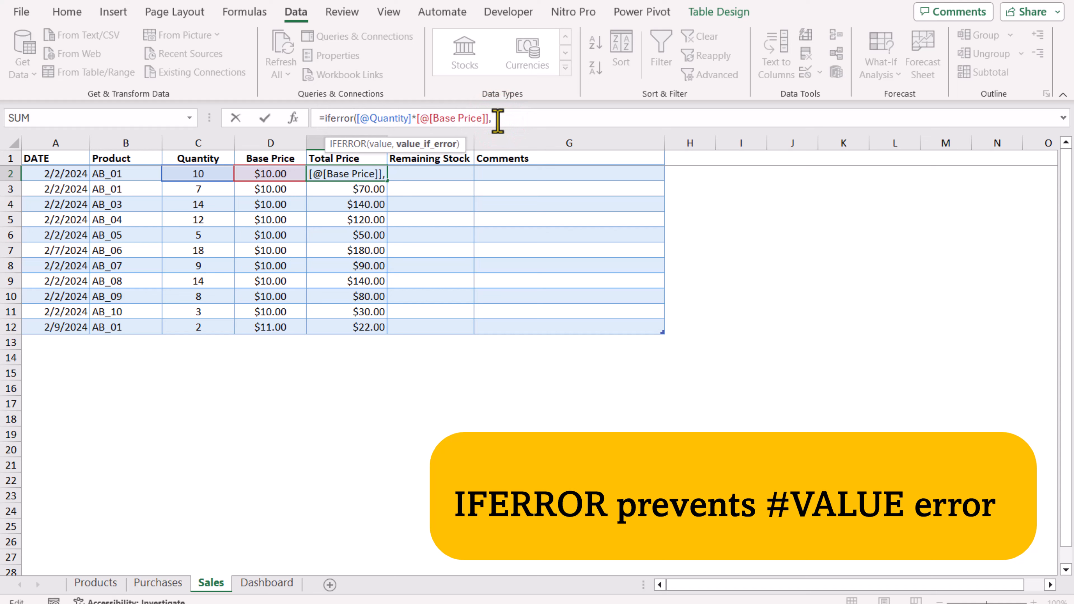
type("\"\")")
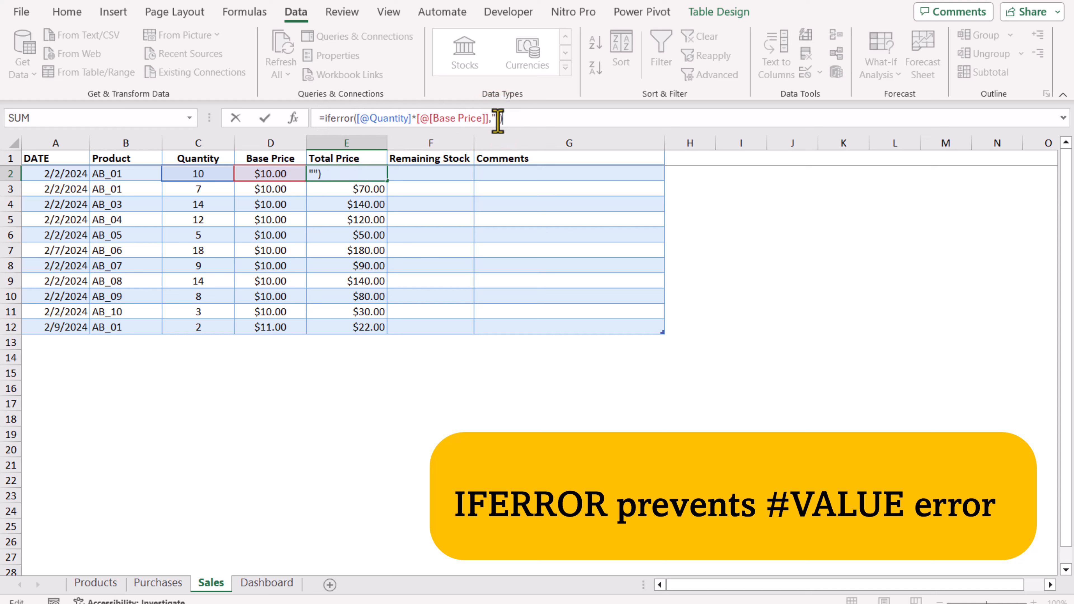
key("Return")
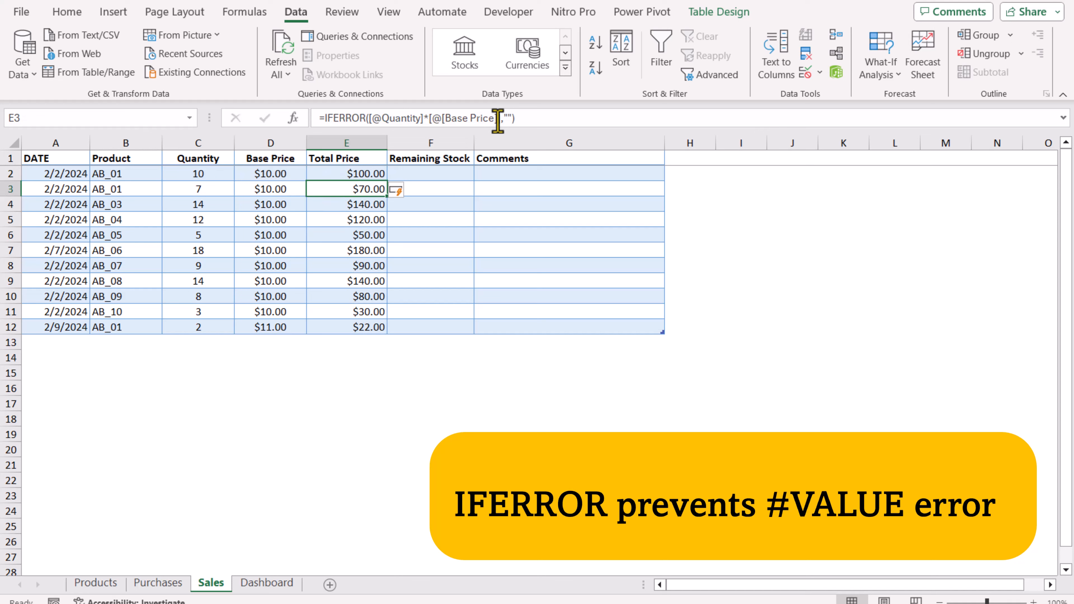
Step: Add a blank row 13 at the end of the Sales table and select its Total Price cell
left_click(578, 326)
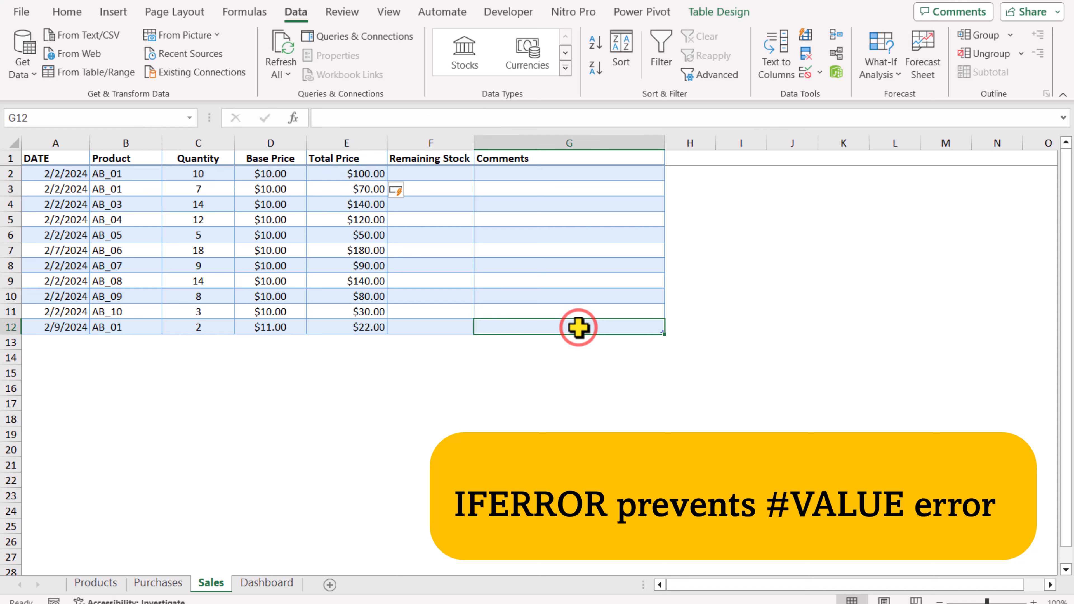
key("Tab")
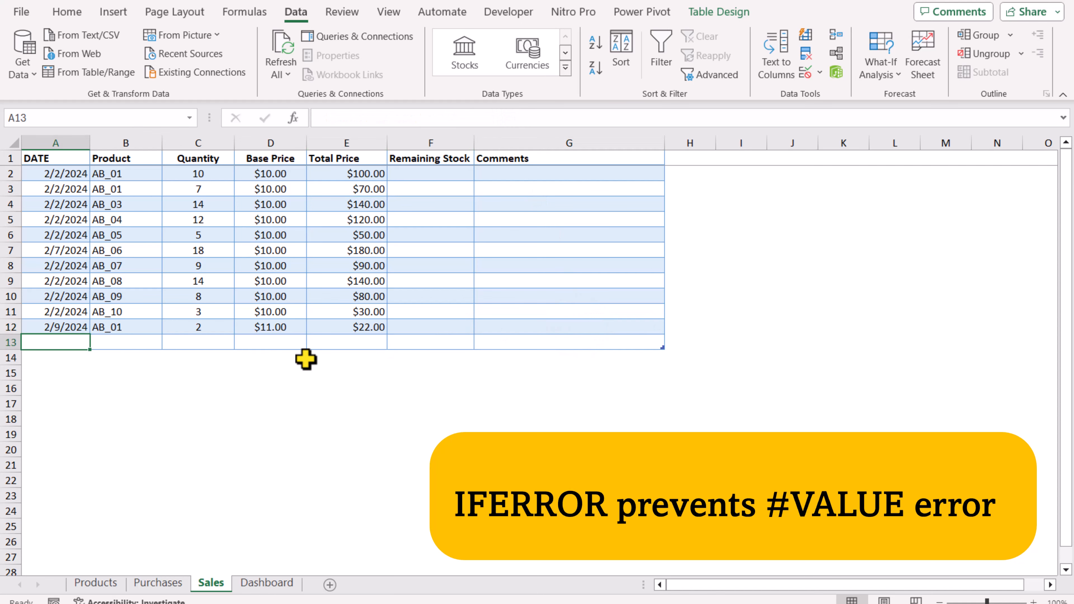
left_click(348, 341)
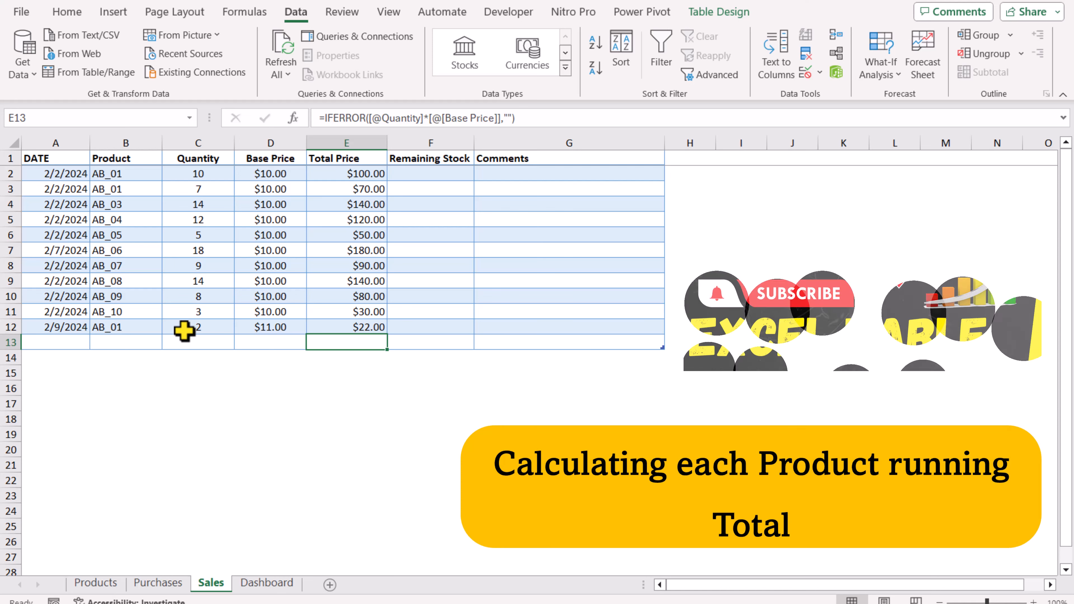
left_click(431, 204)
left_click(434, 174)
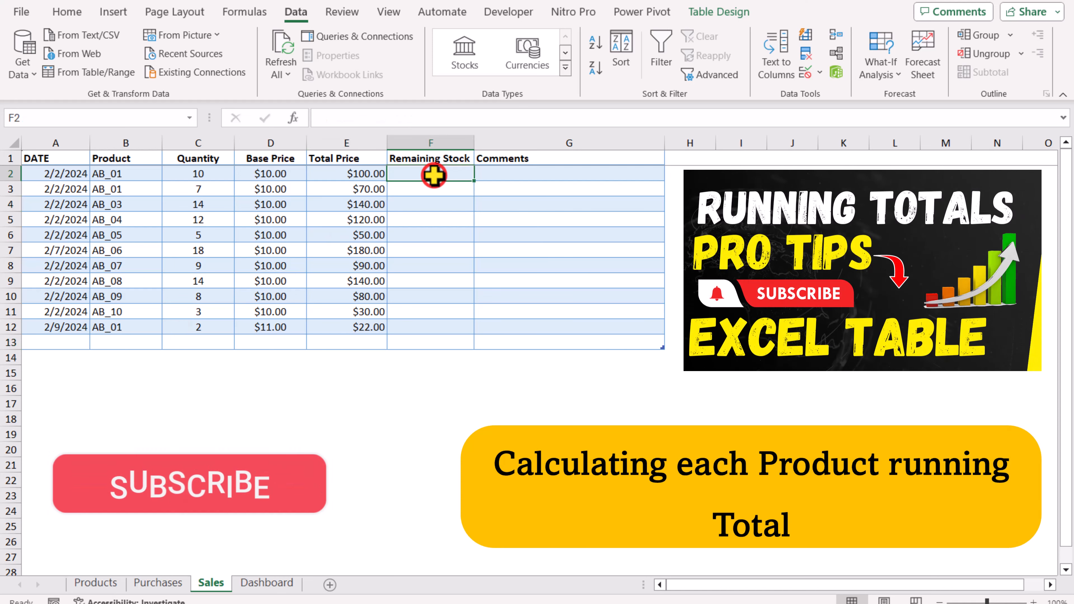
type("=")
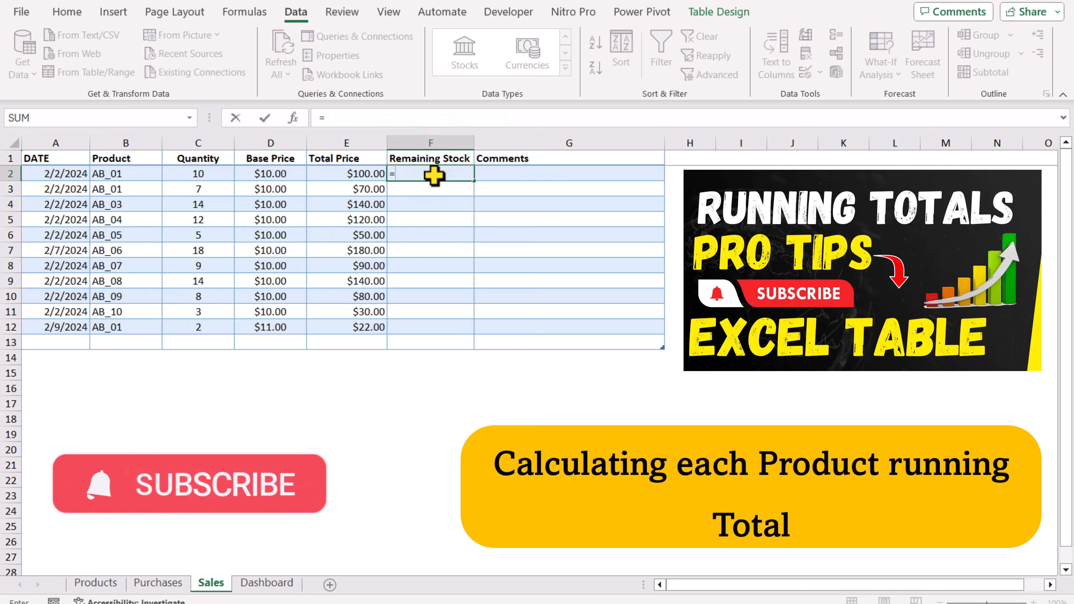
type("sumif(")
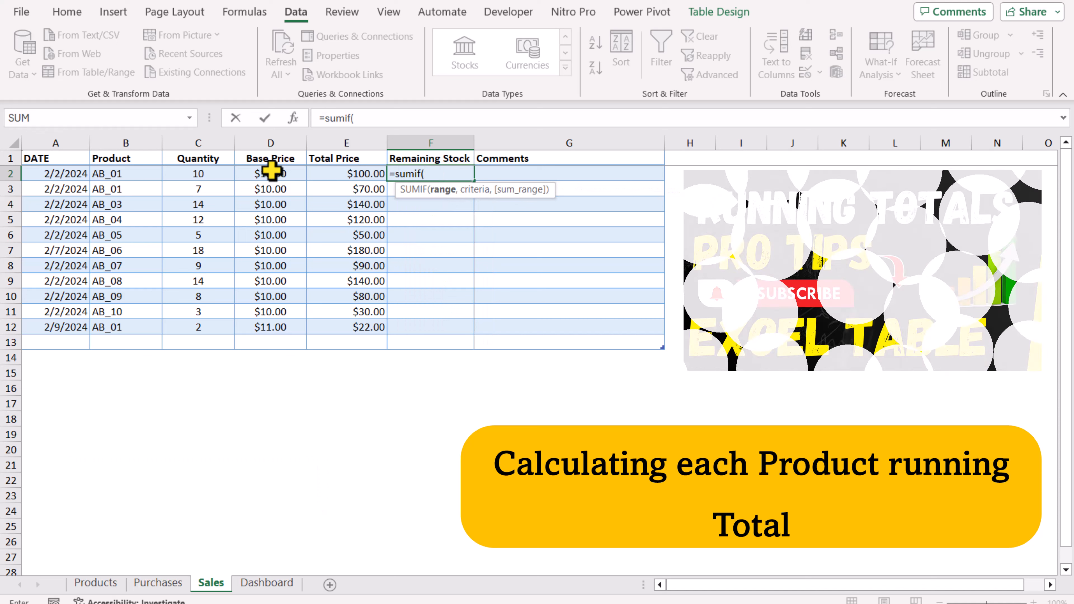
left_click(132, 159)
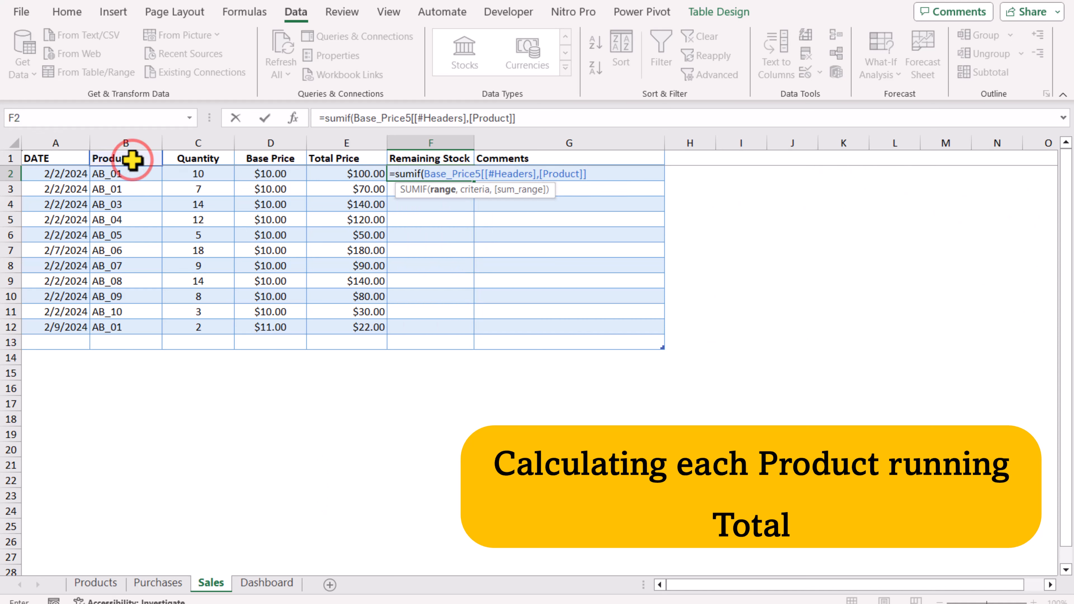
type(":")
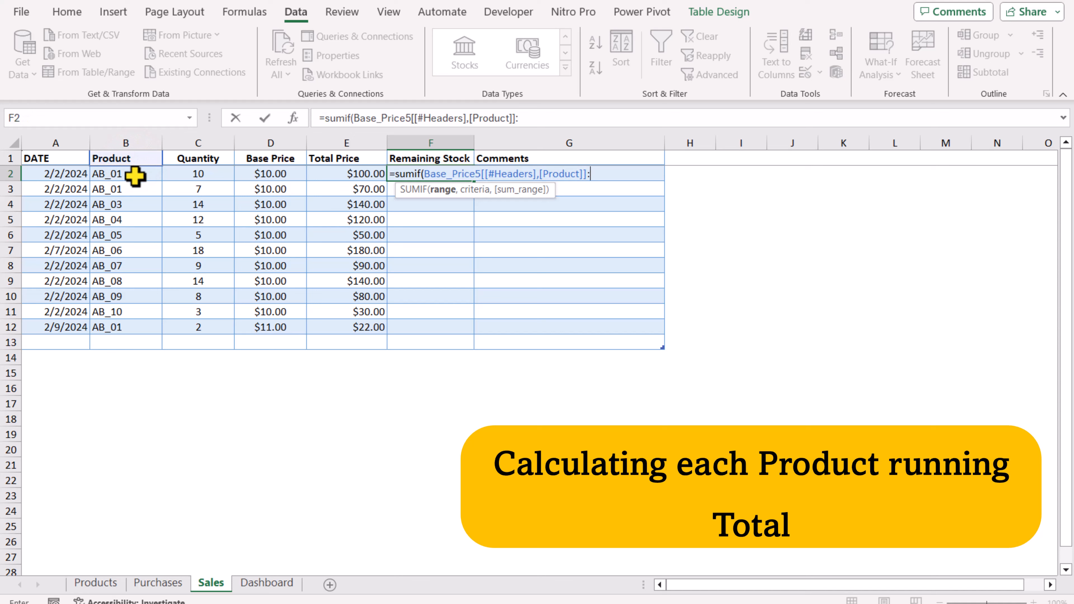
left_click(135, 175)
type(",")
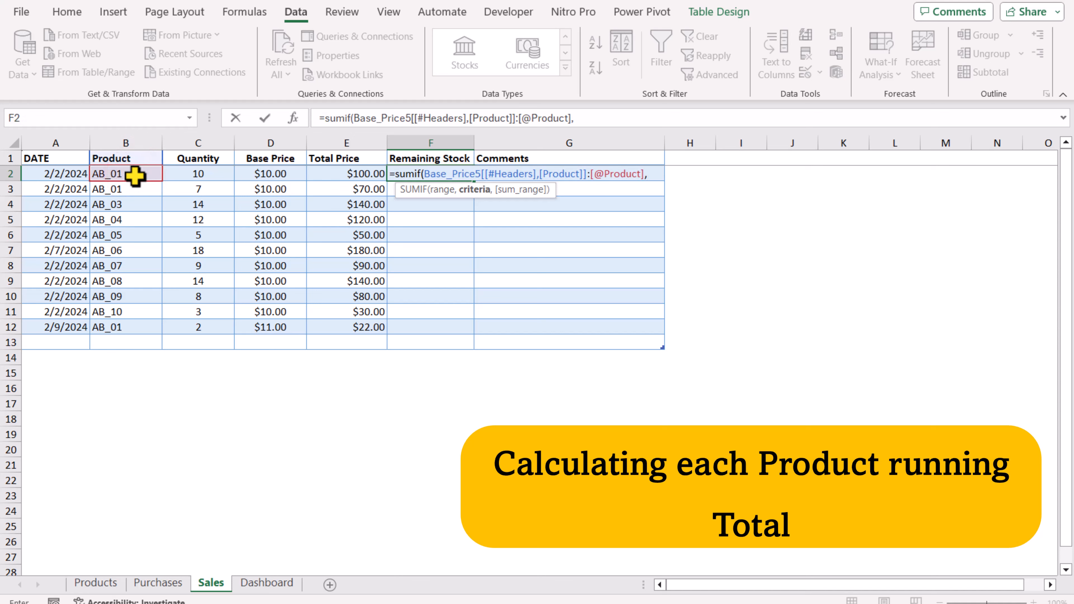
left_click(134, 175)
type(",")
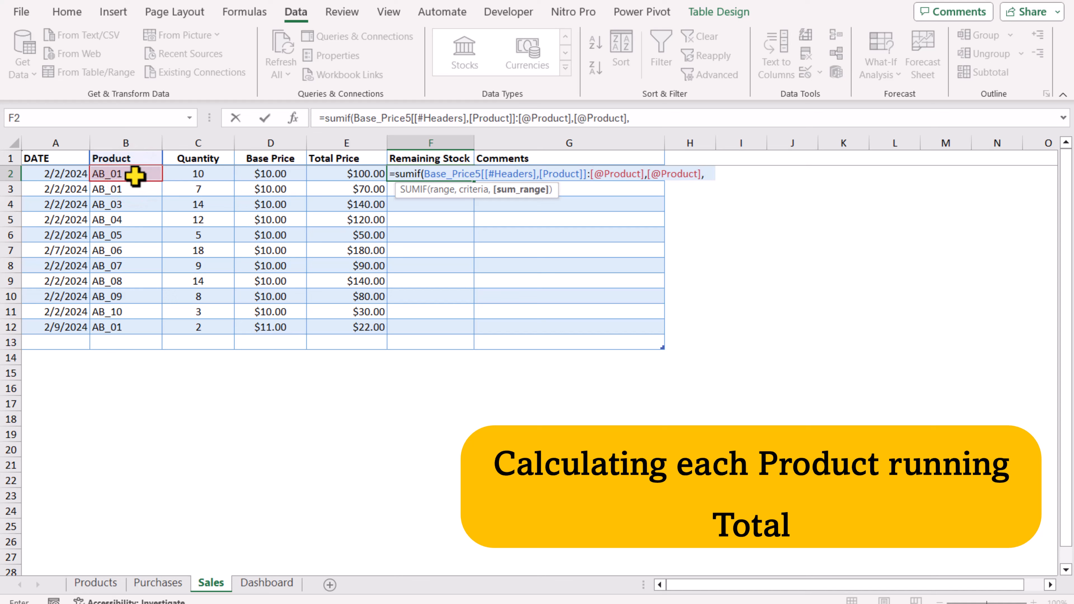
left_click(177, 160)
type(":")
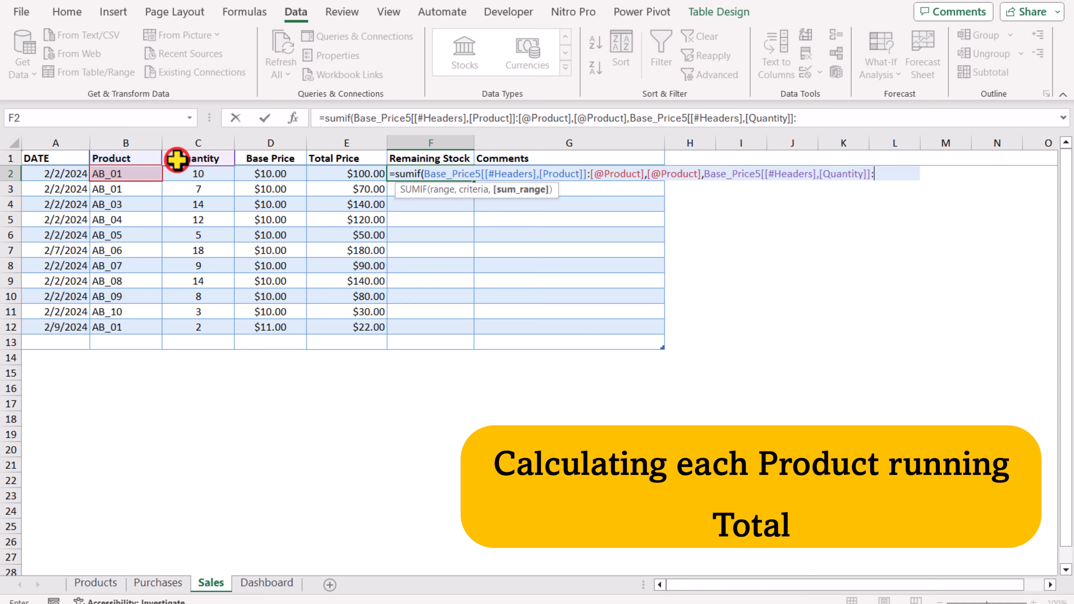
left_click(185, 174)
type(")")
key("Return")
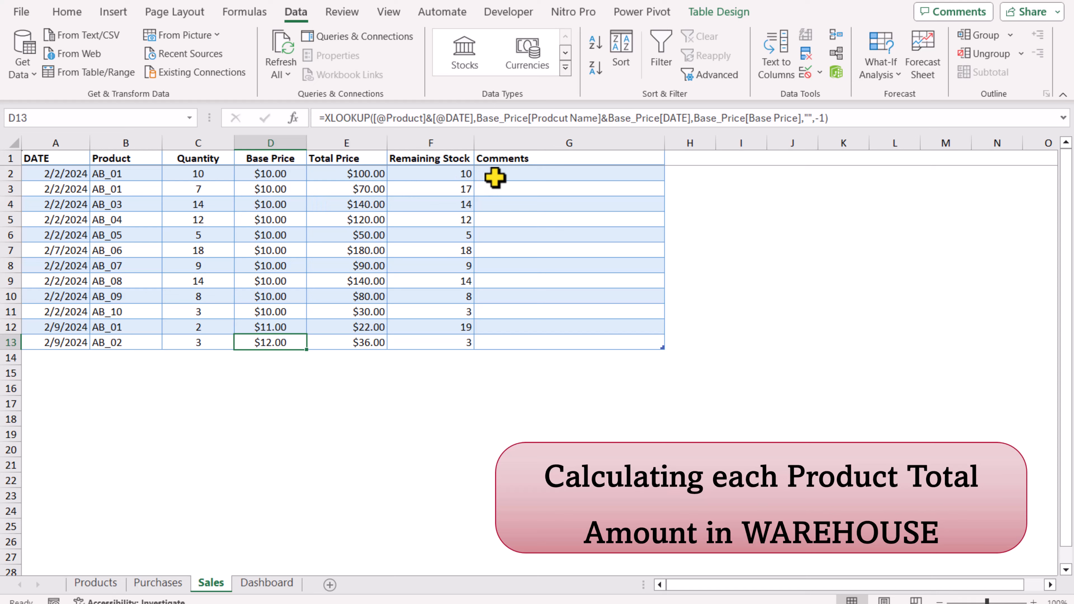
Step: Start a SUMIF in Comments cell G2 with the Purchases table's Product Name column, Base_Price4[Product Name], as range
left_click(494, 178)
type("=")
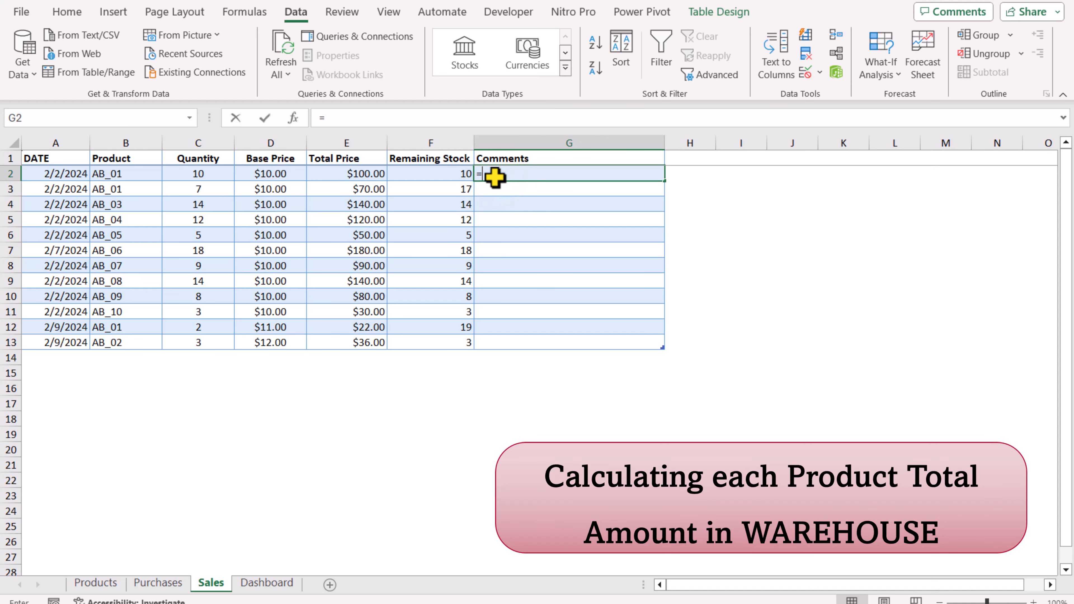
type("sumif(")
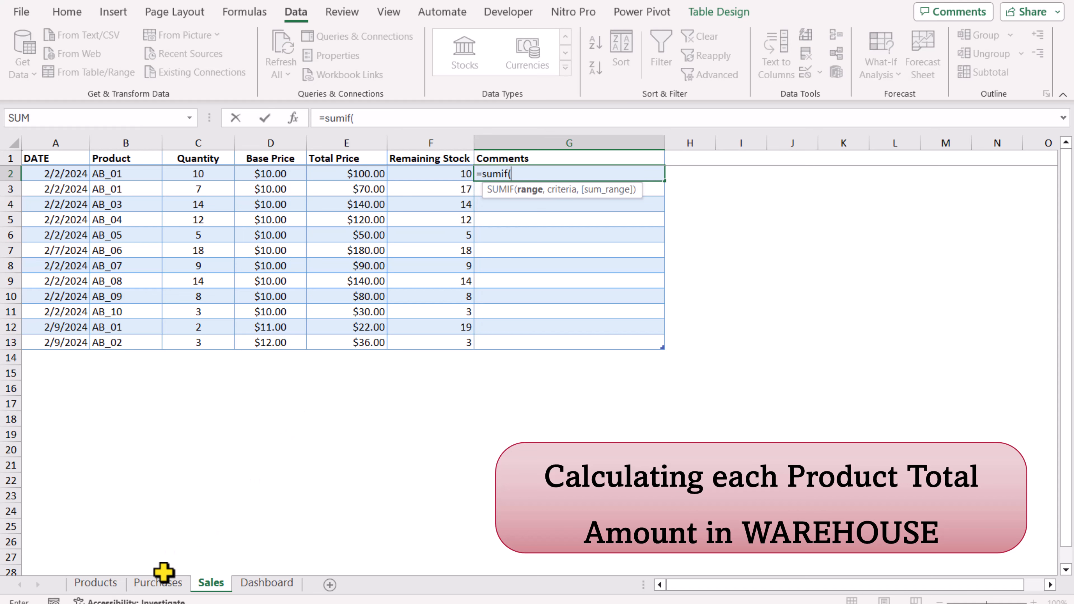
left_click(163, 583)
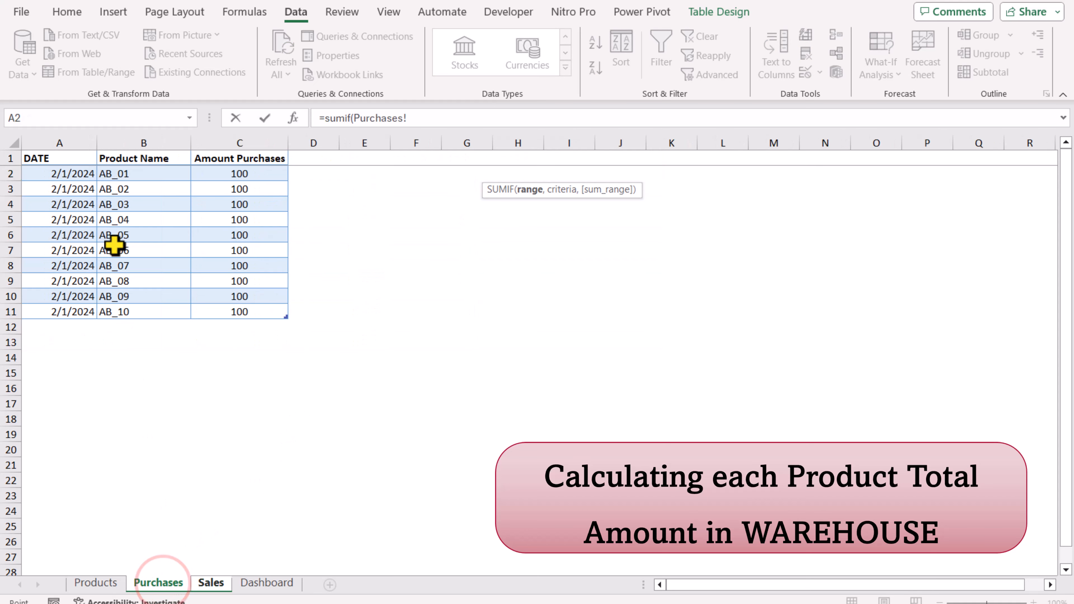
left_click(121, 155)
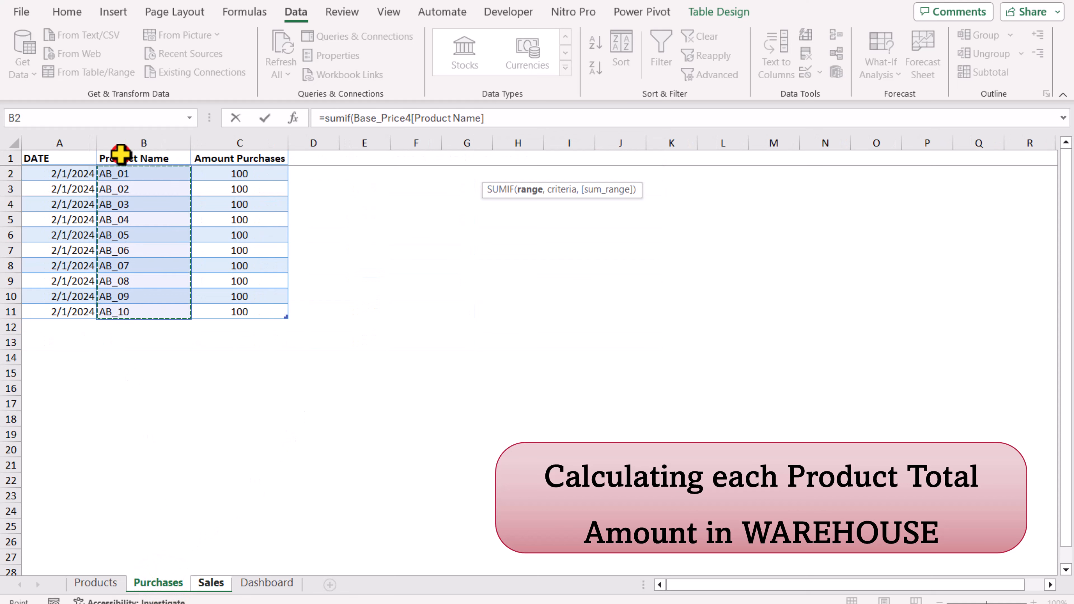
type(",")
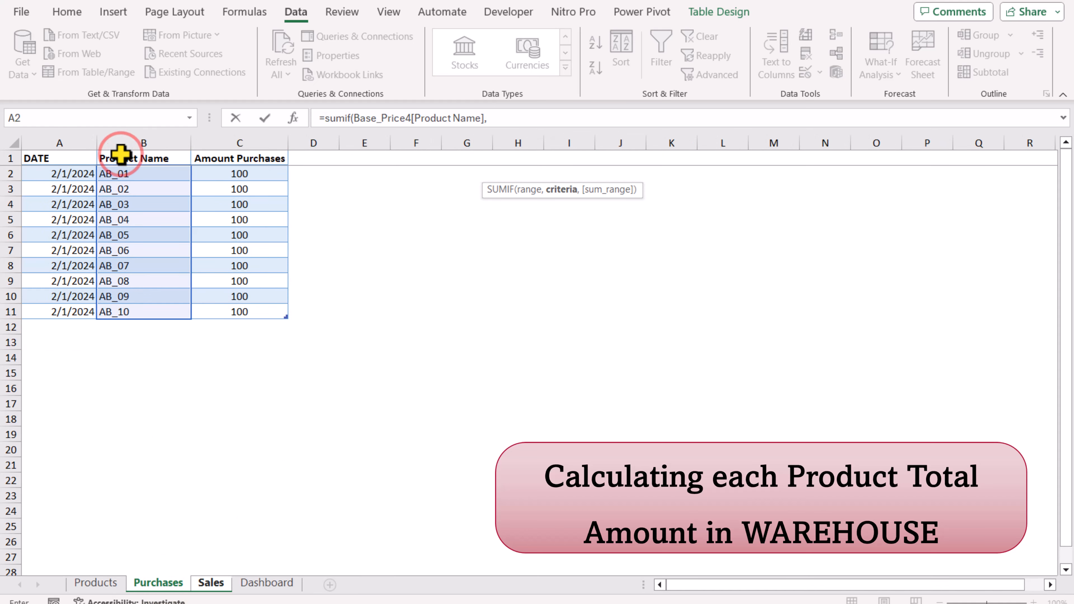
left_click(213, 587)
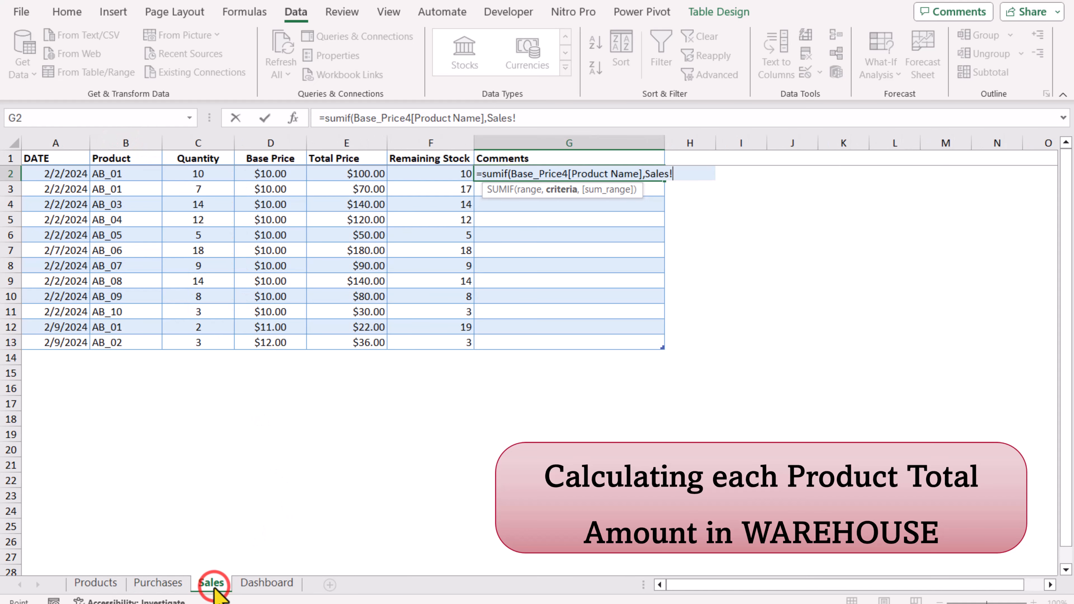
left_click(123, 171)
type(",")
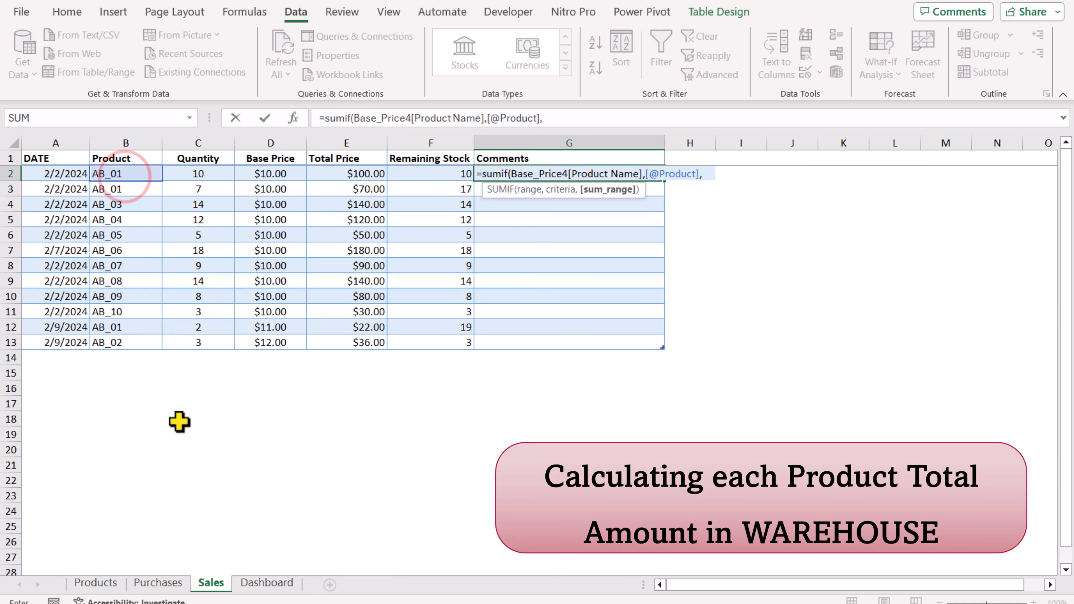
left_click(176, 582)
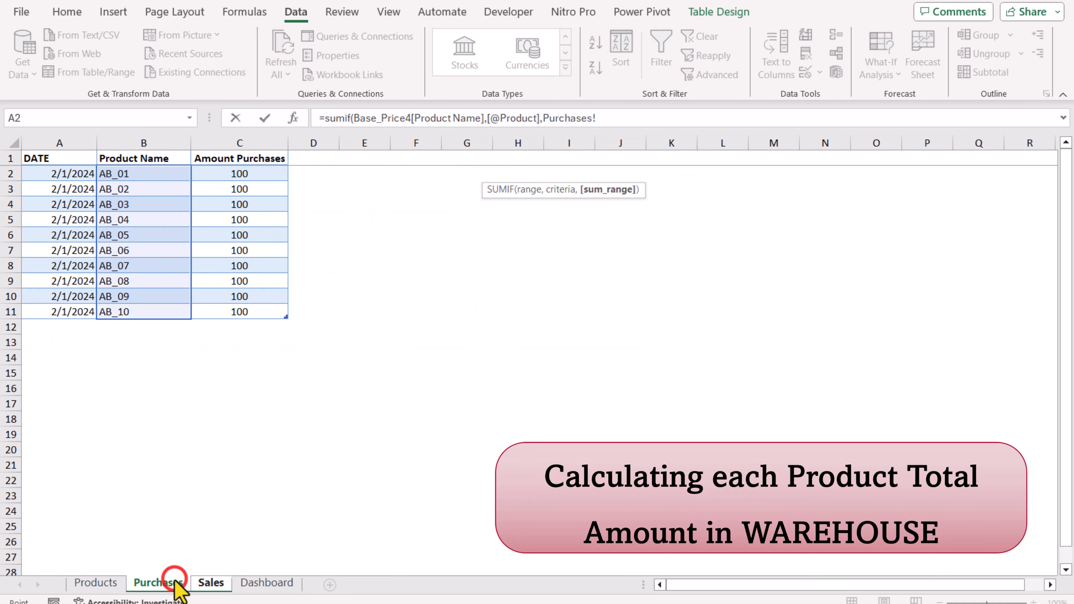
left_click(216, 147)
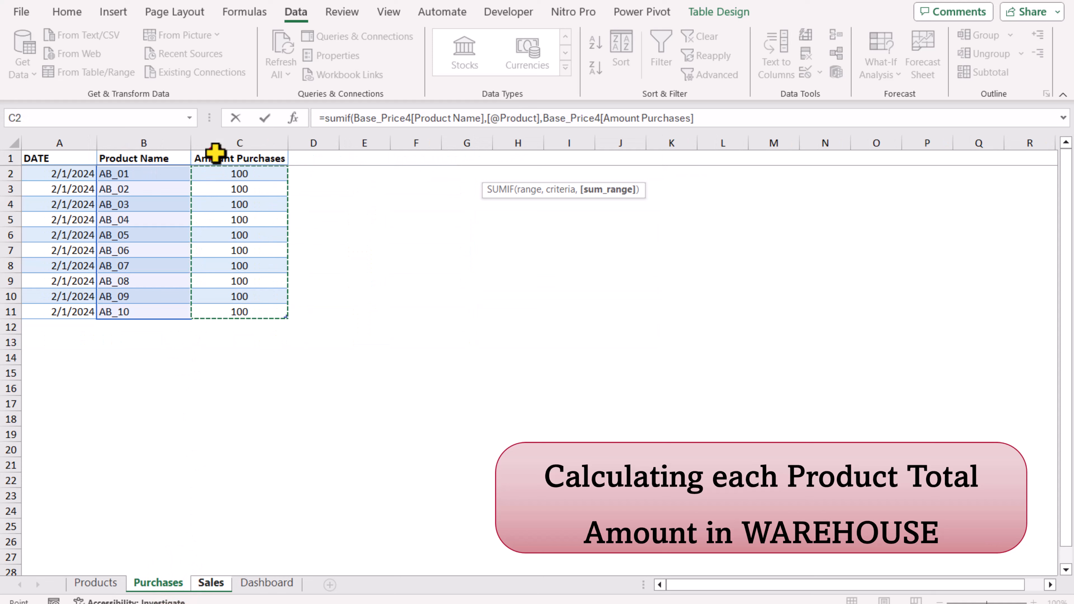
type(")")
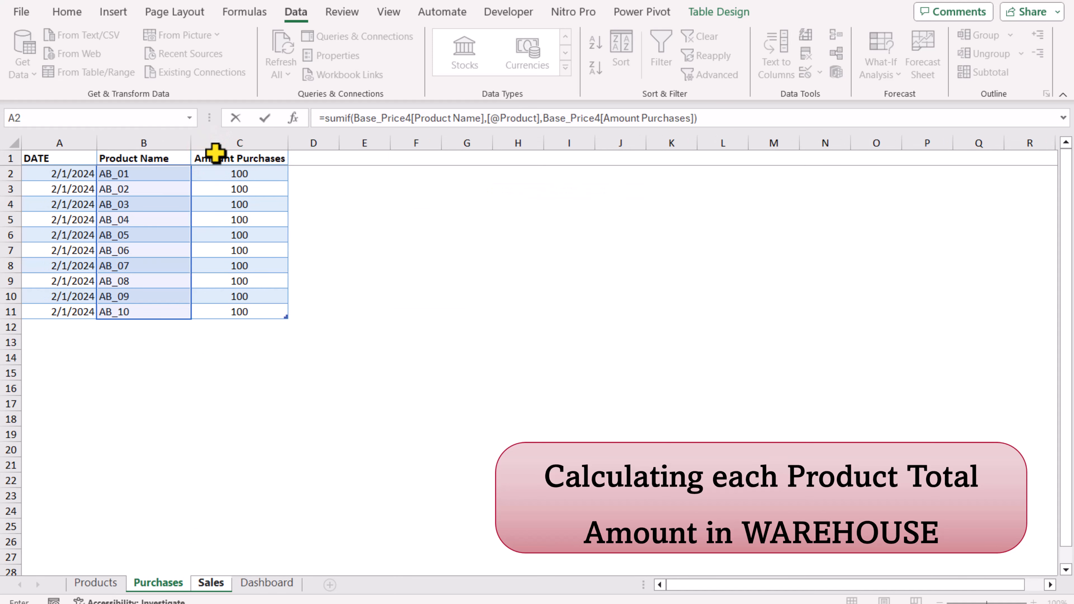
key("Return")
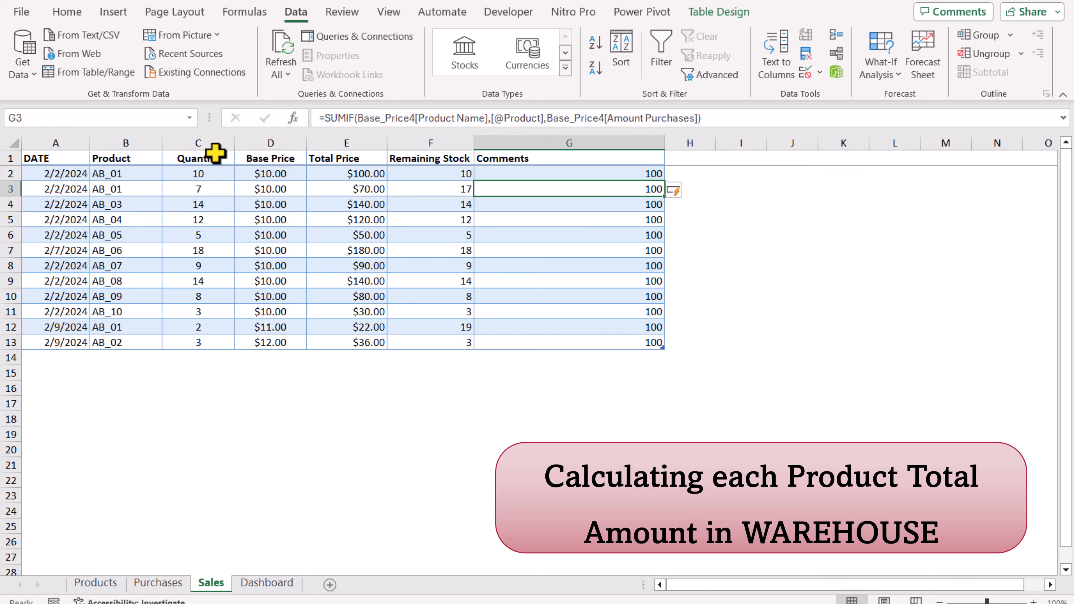
Step: Copy the purchases SUMIF from G2 into the start of the F2 formula and subtract the existing running-total SUMIF from it
left_click(574, 174)
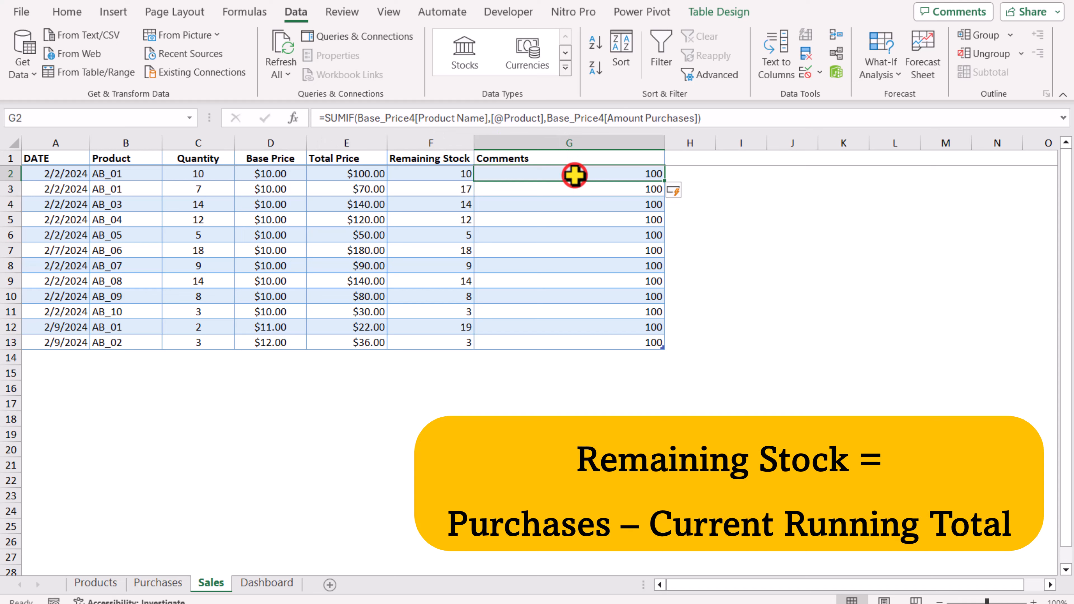
left_click_drag(702, 118, 327, 122)
key("ctrl+c")
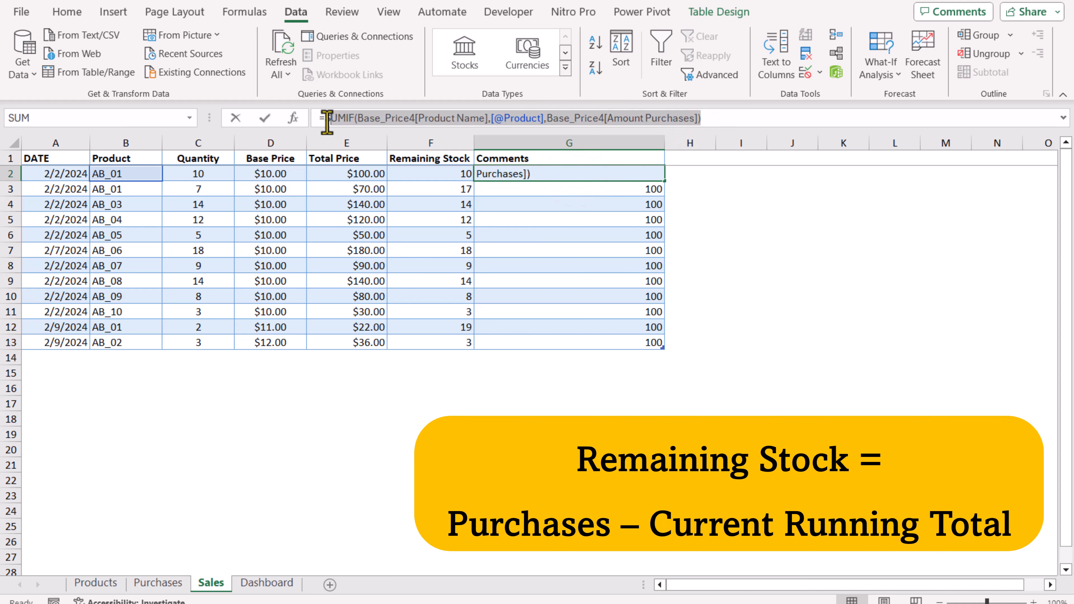
key("Escape")
key("Left")
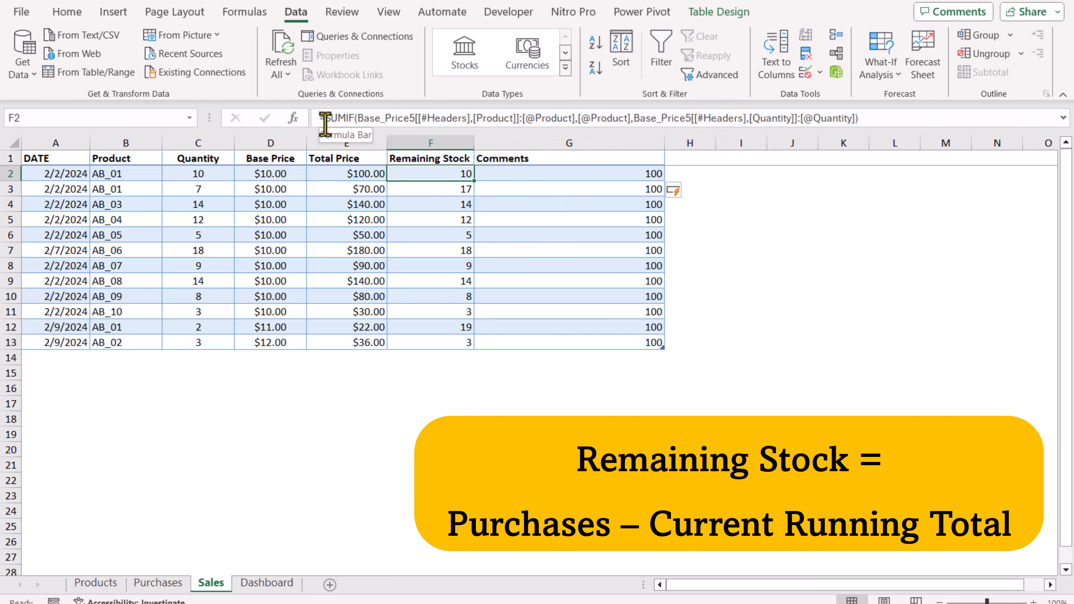
left_click(326, 119)
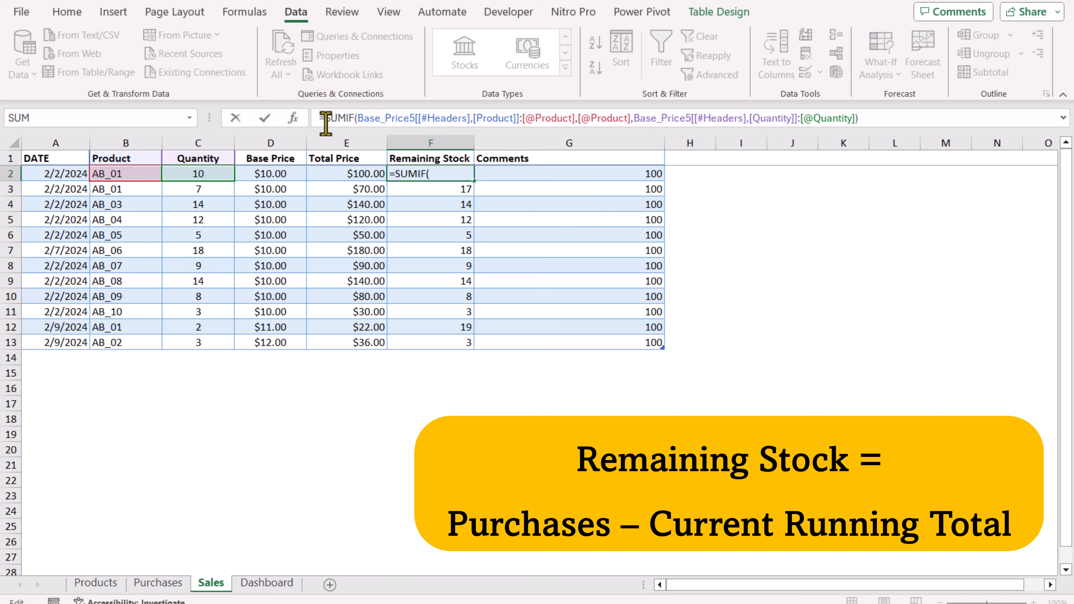
key("ctrl+v")
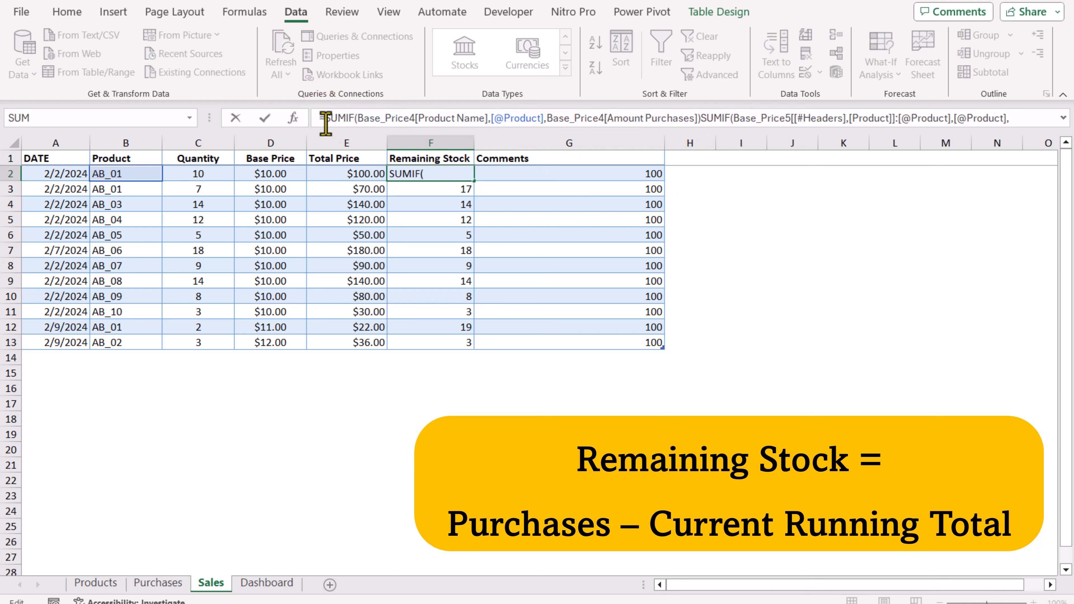
type("-")
key("Return")
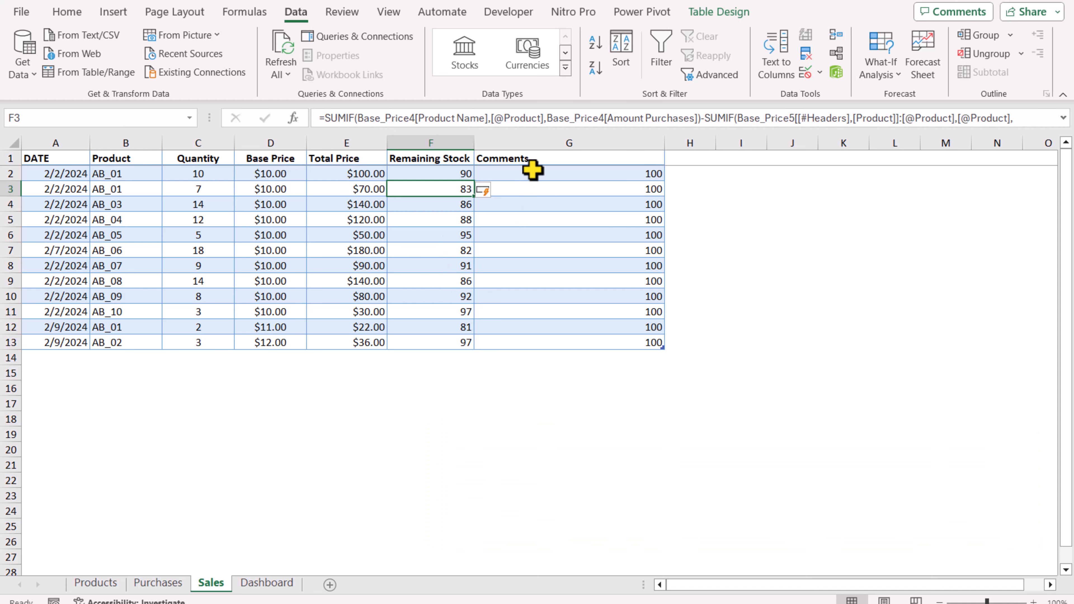
Step: Clear the helper formulas from Comments cells G2:G13
left_click_drag(532, 171, 558, 338)
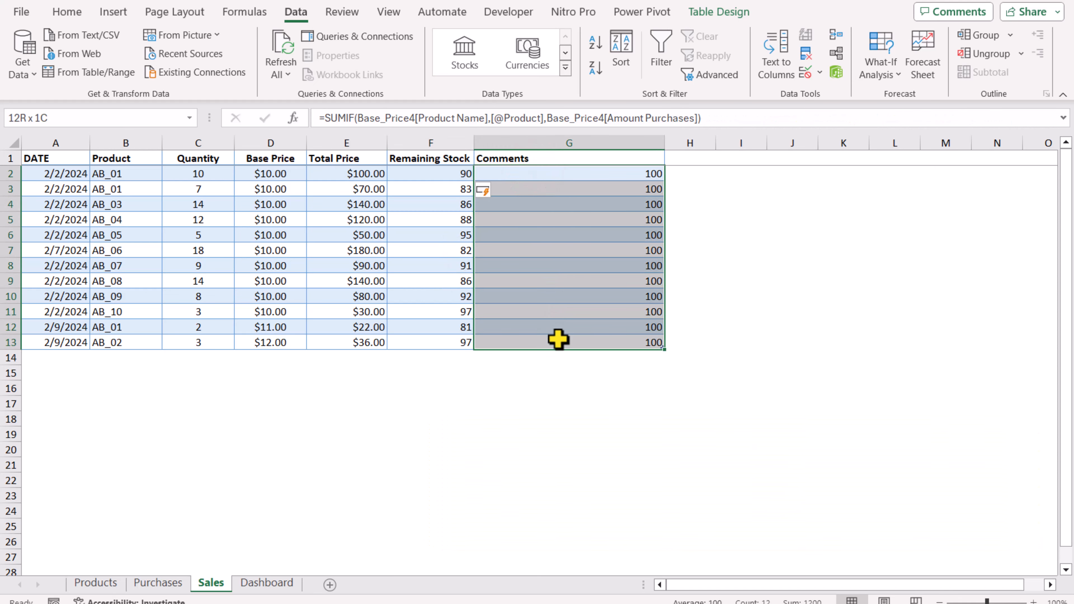
key("Delete")
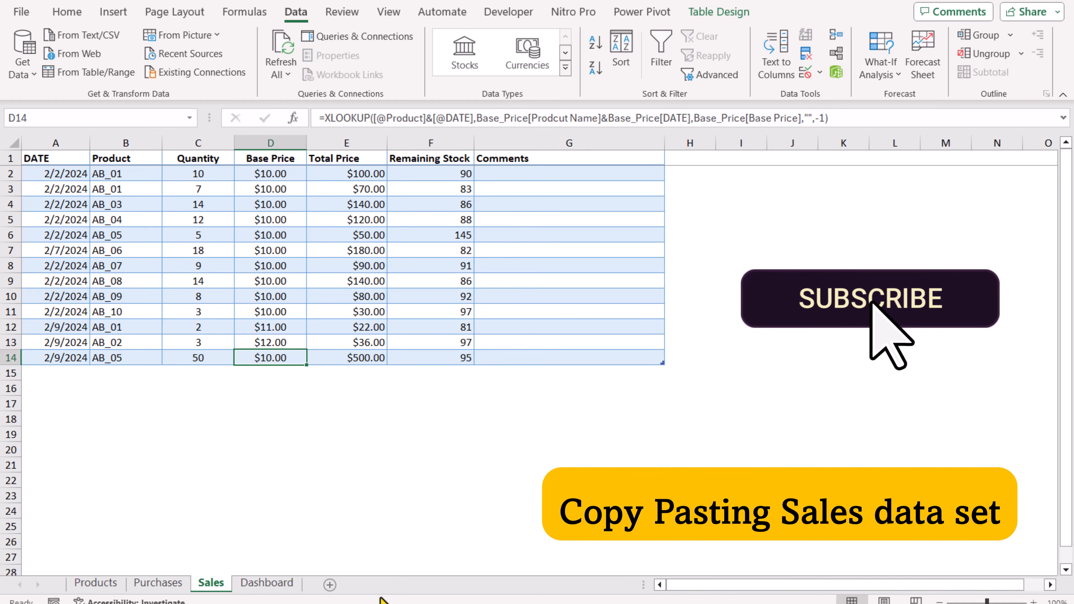
Step: Switch to the Book1.xlsx workbook and copy the sales data in A2:C39 of Sheet1
mouse_move(385, 601)
left_click(409, 565)
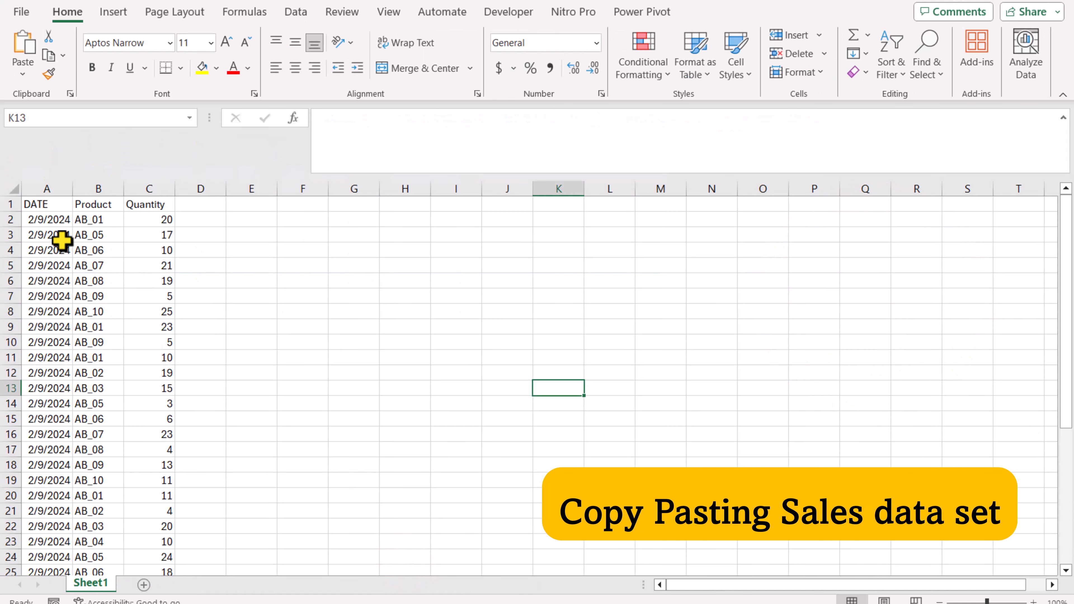
left_click_drag(50, 219, 156, 545)
key("ctrl+c")
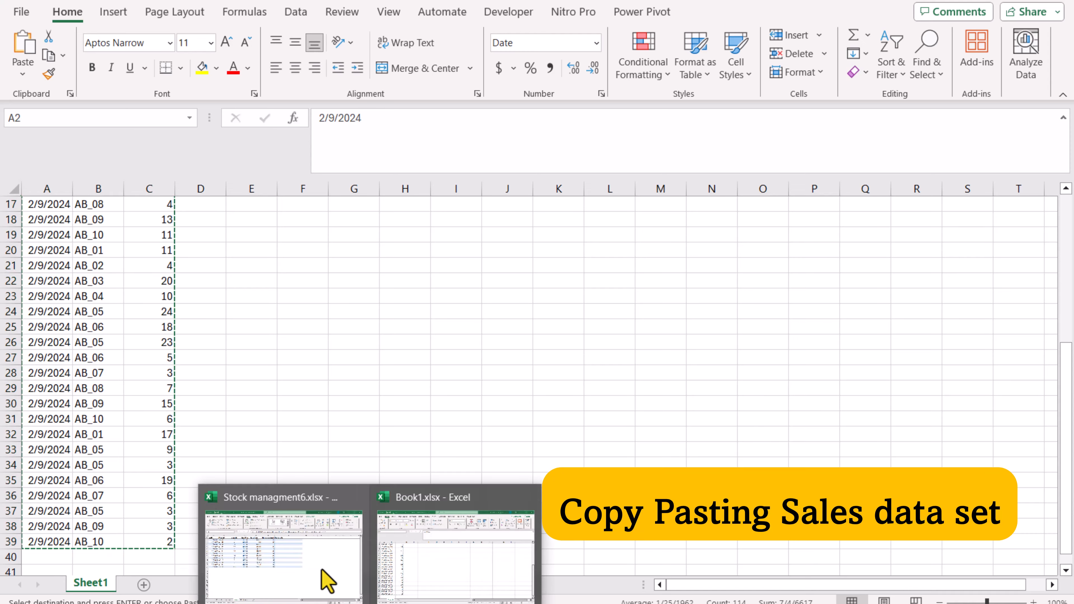
Step: Return to Stock managment6.xlsx and paste the copied sales data into the Sales sheet starting at cell A15
left_click(321, 571)
left_click(55, 373)
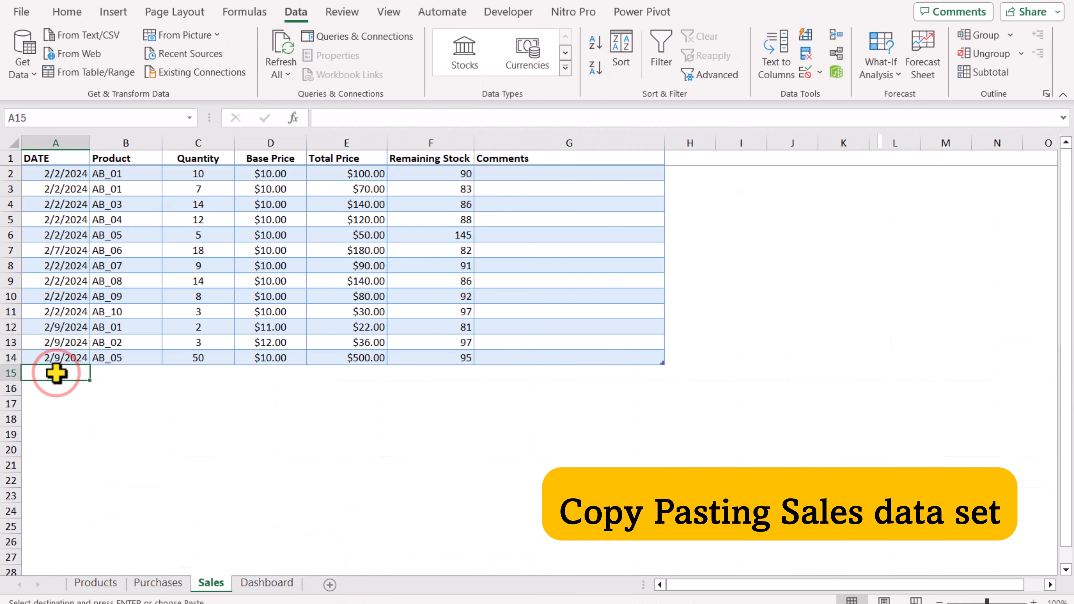
right_click(55, 373)
left_click(96, 209)
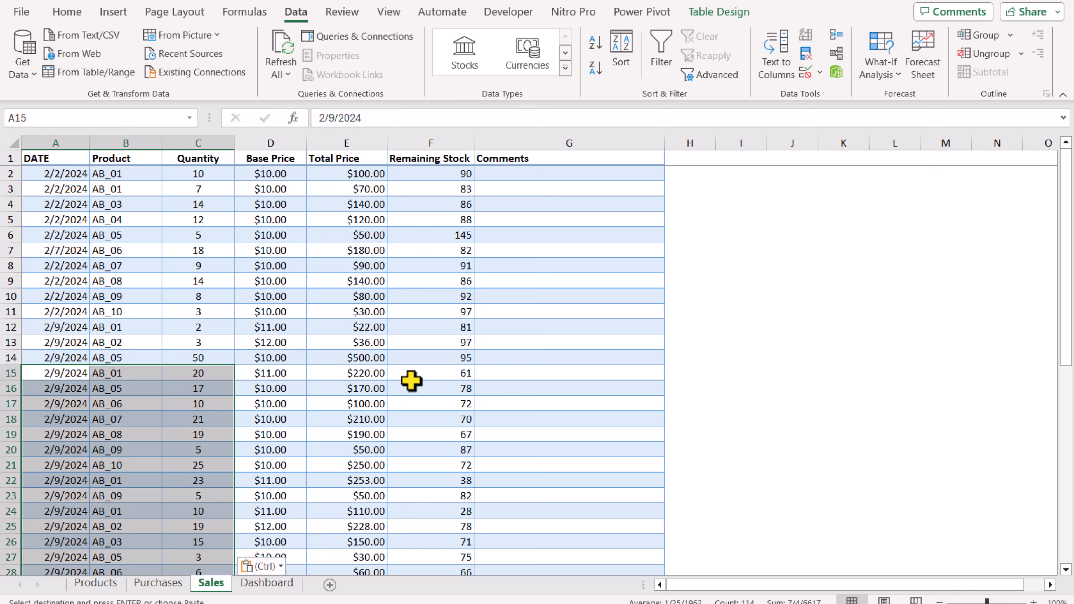
Step: On the Dashboard sheet, list every product from cell B4 with a formula referencing the Product Name column of the Products sheet
scroll(411, 381, "down", 6)
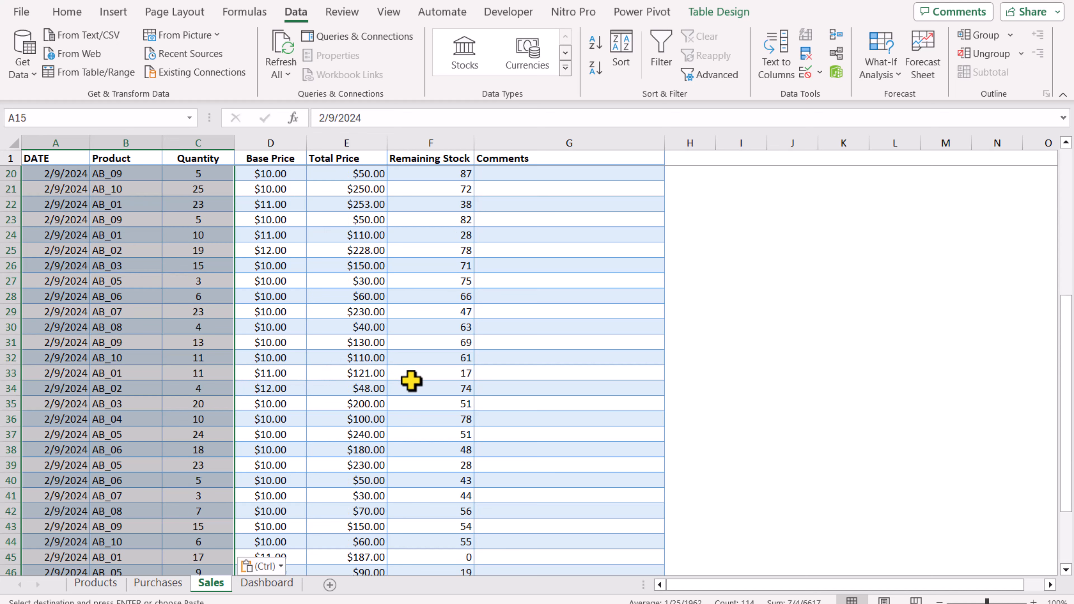
scroll(418, 369, "down", 5)
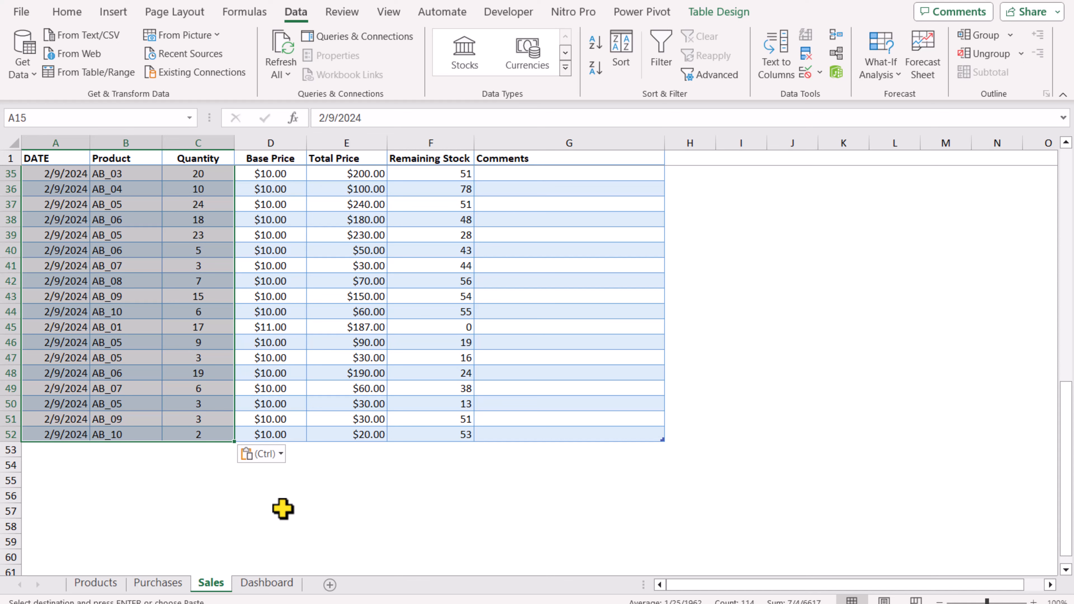
key("Escape")
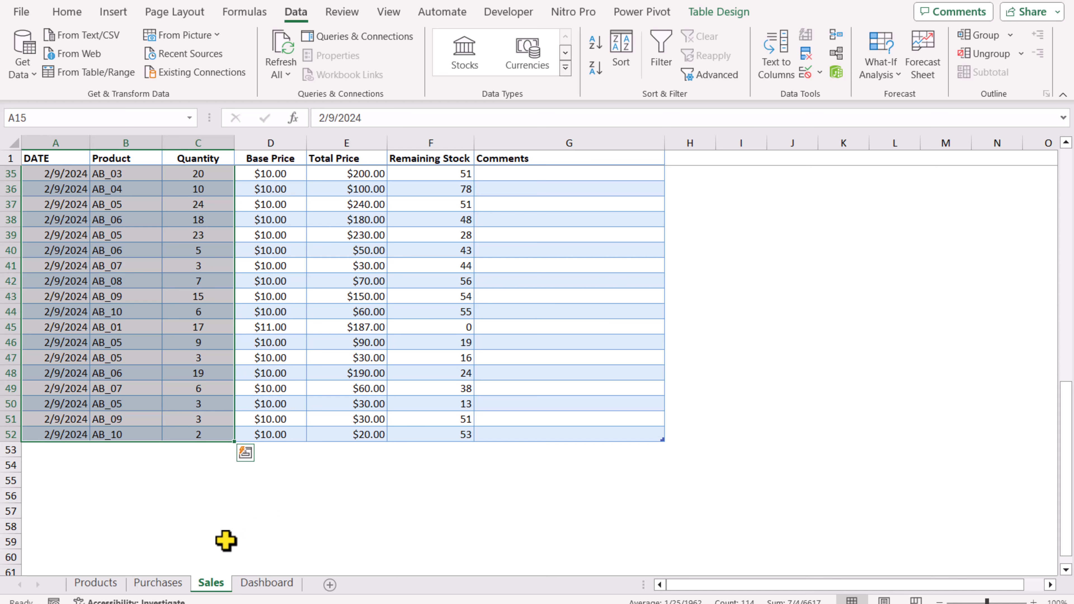
left_click(268, 583)
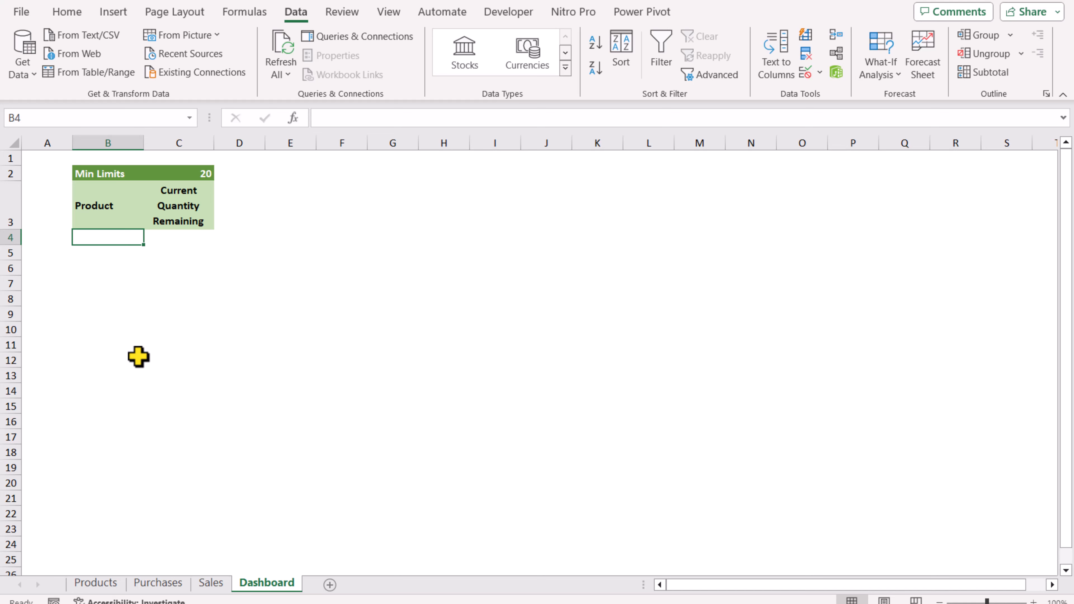
type("=")
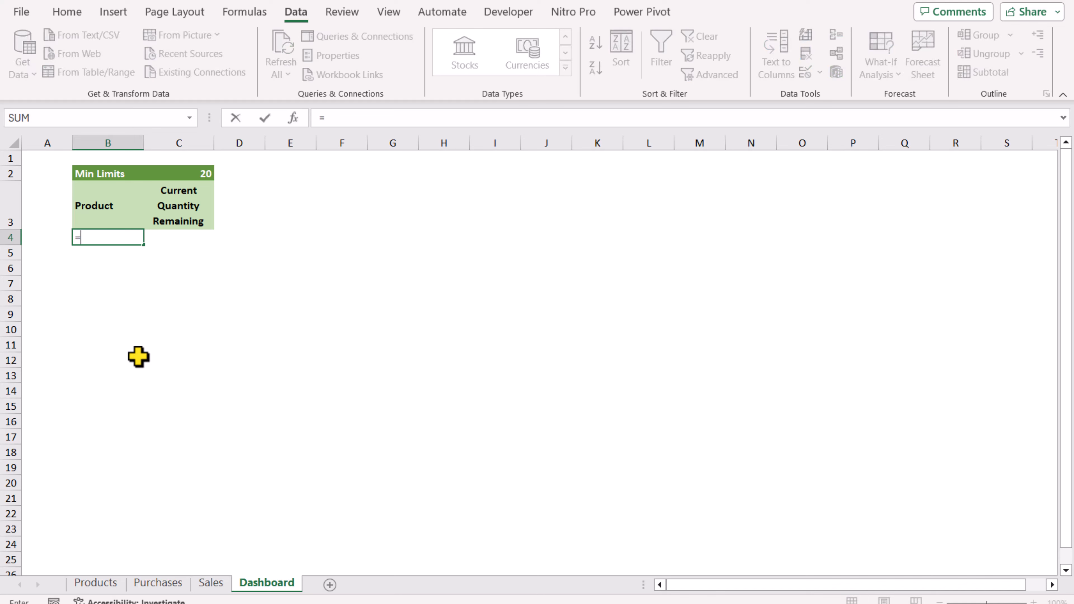
left_click(105, 583)
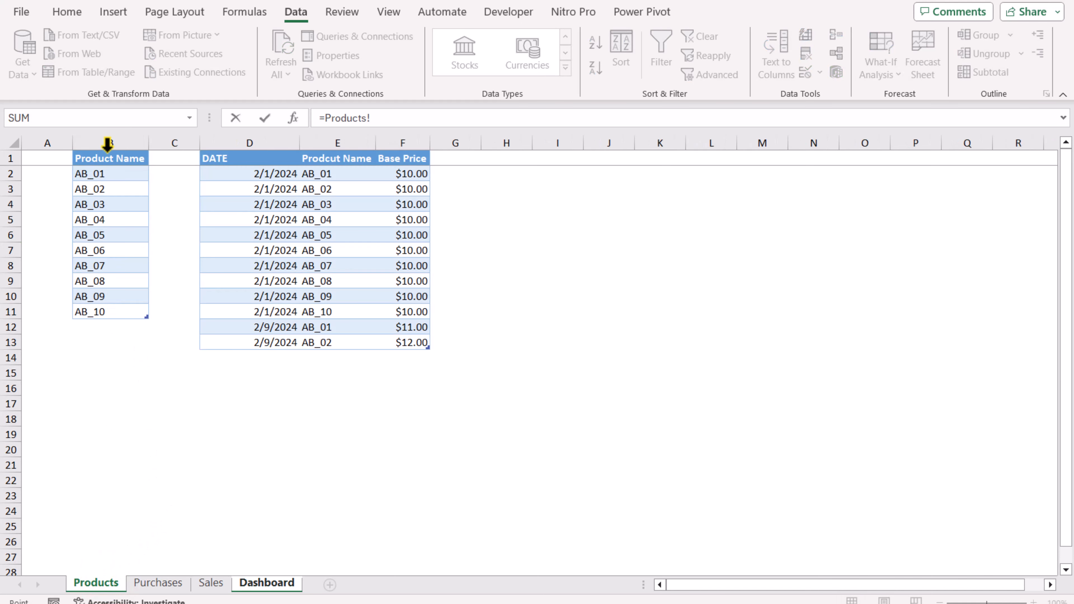
left_click(106, 152)
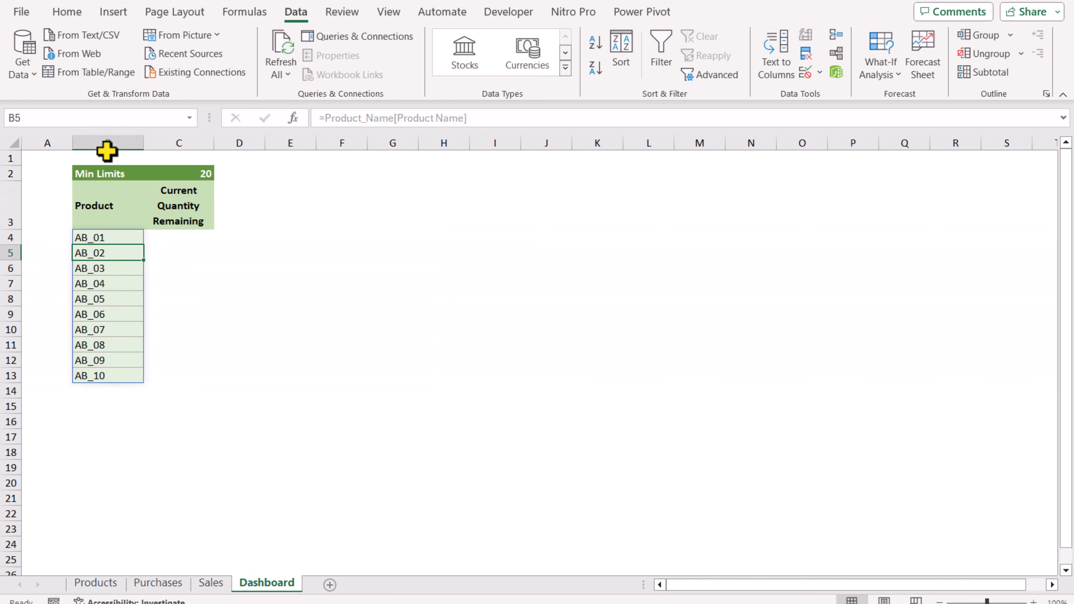
Step: Begin an XLOOKUP in Dashboard cell C4 that finds B4# in the Sales Product column and returns the Remaining Stock column
left_click(172, 239)
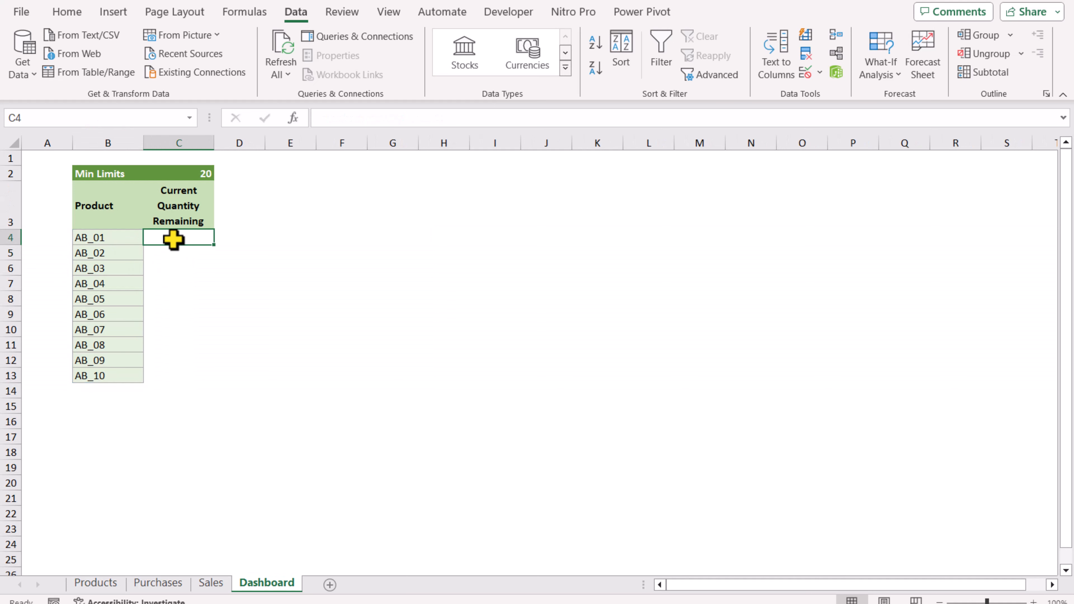
type("=xlookup(")
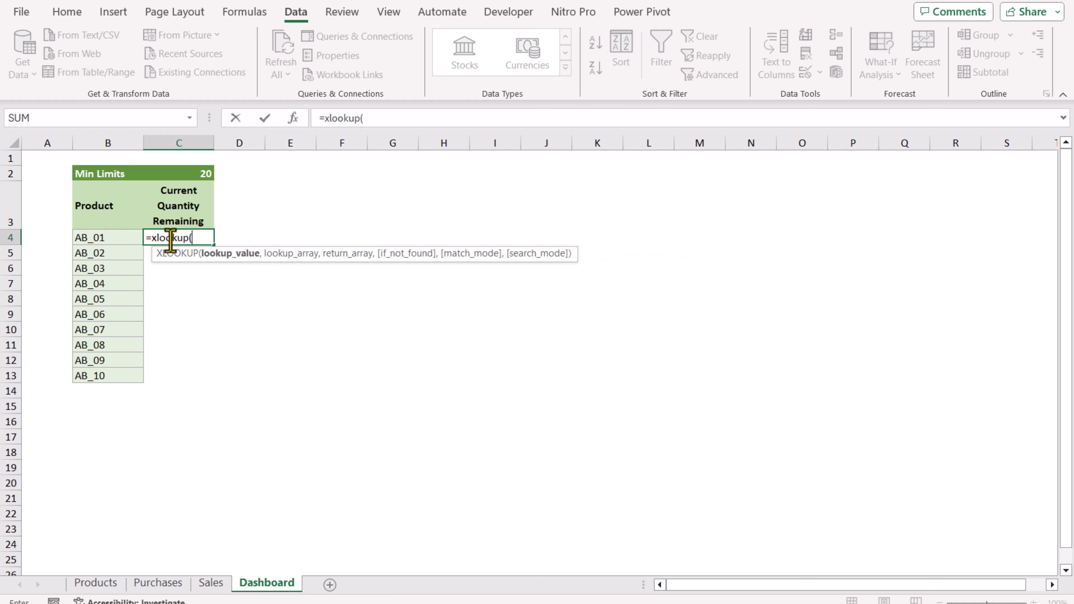
left_click_drag(90, 240, 90, 380)
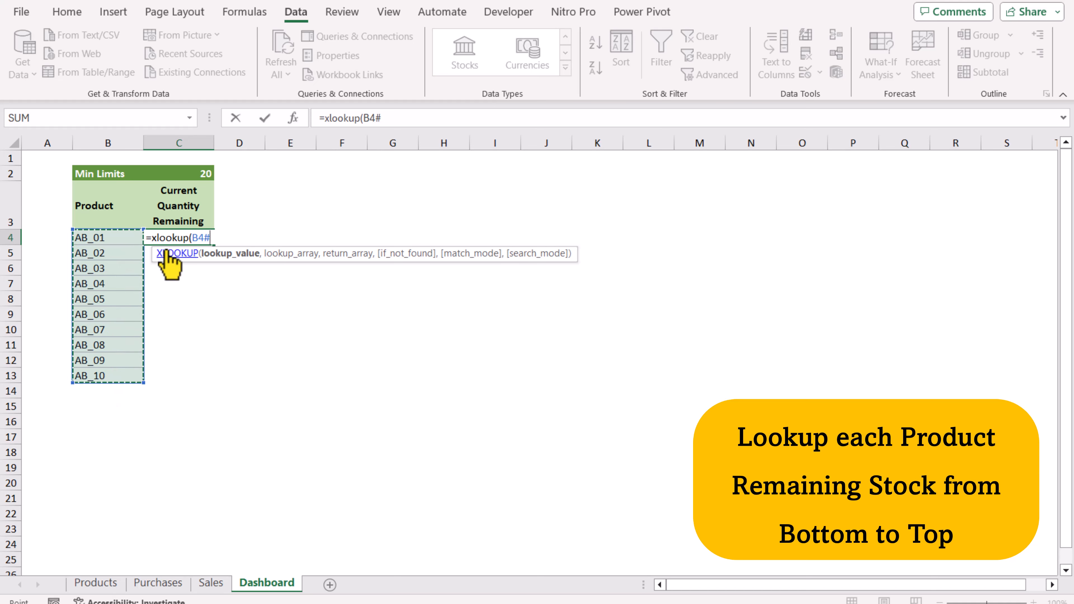
type(",")
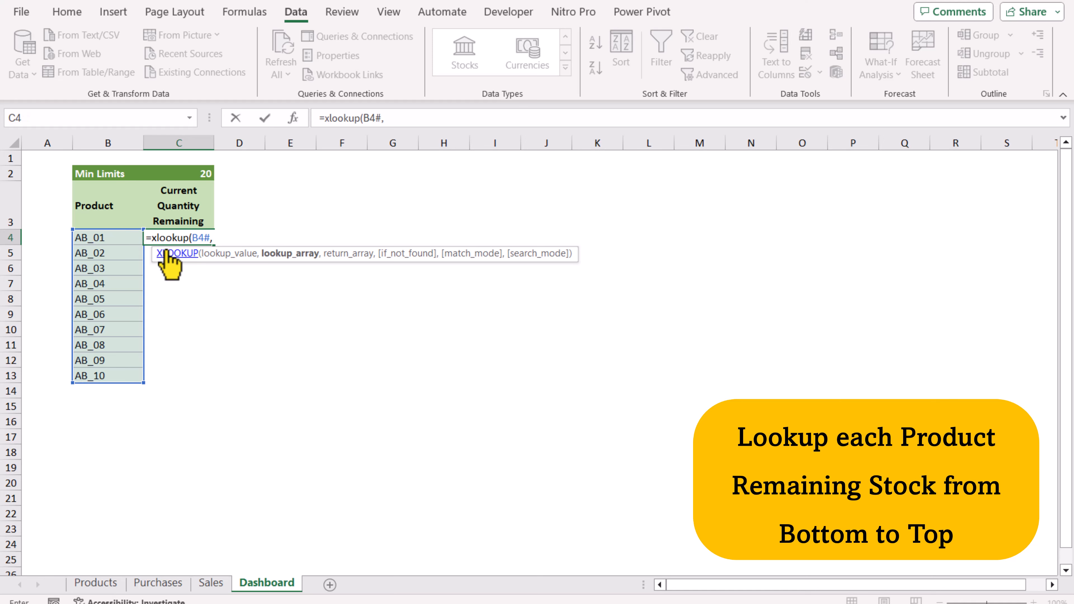
left_click(214, 588)
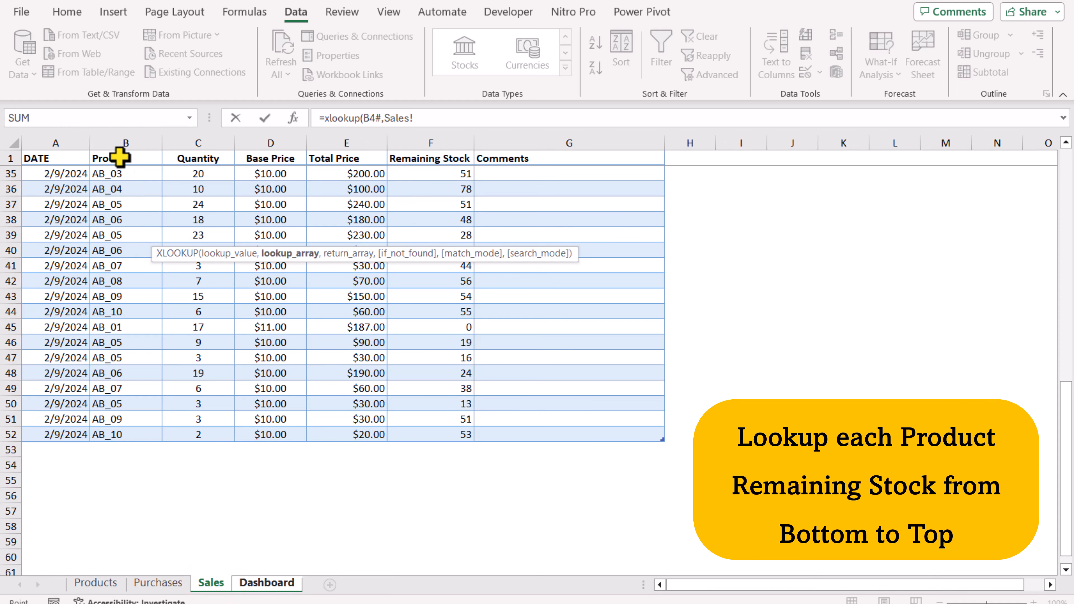
left_click(120, 147)
type(",")
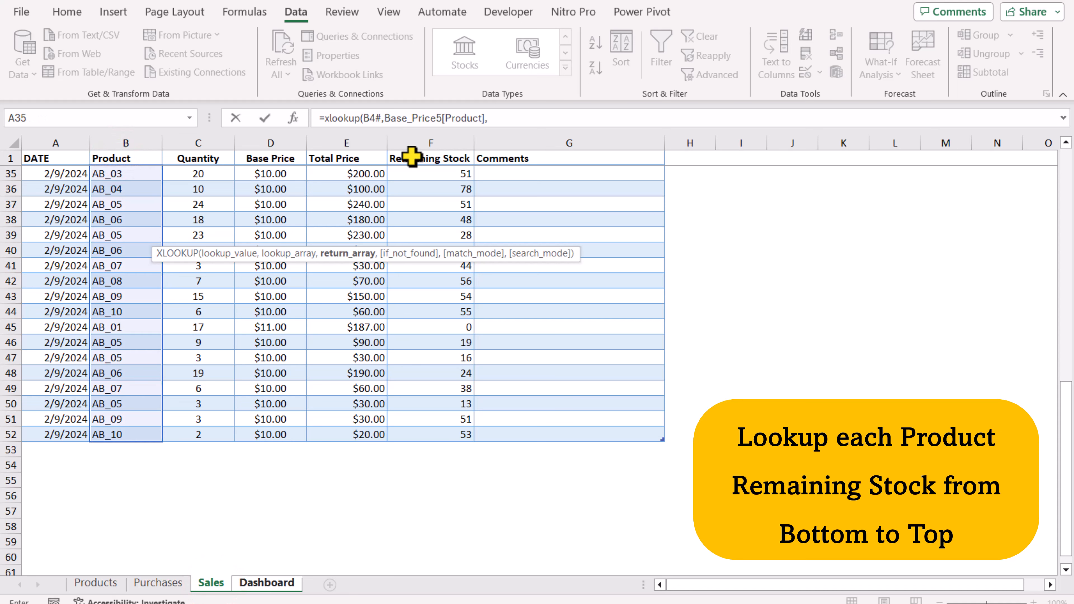
left_click(418, 146)
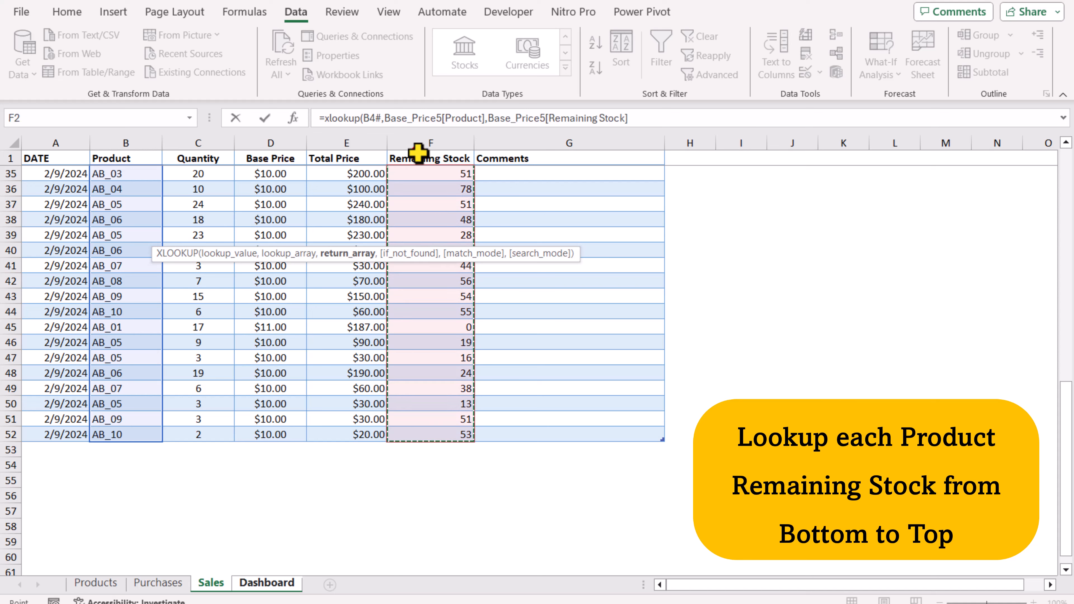
Step: Complete the C4 XLOOKUP with no if-not-found value, exact match (0) and last-to-first search (-1)
type(",")
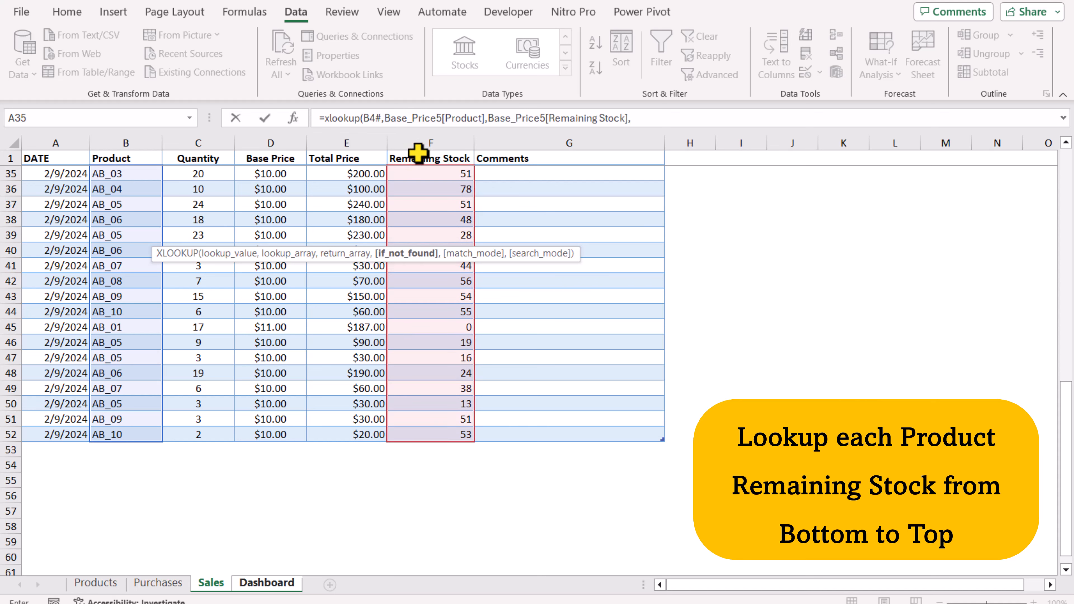
type(",")
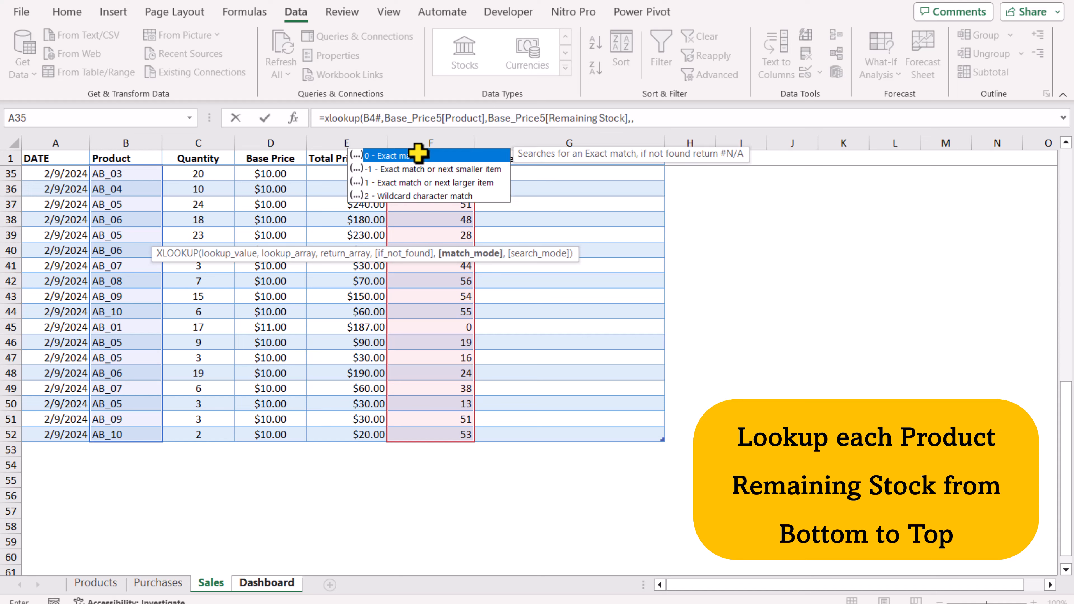
double_click(418, 155)
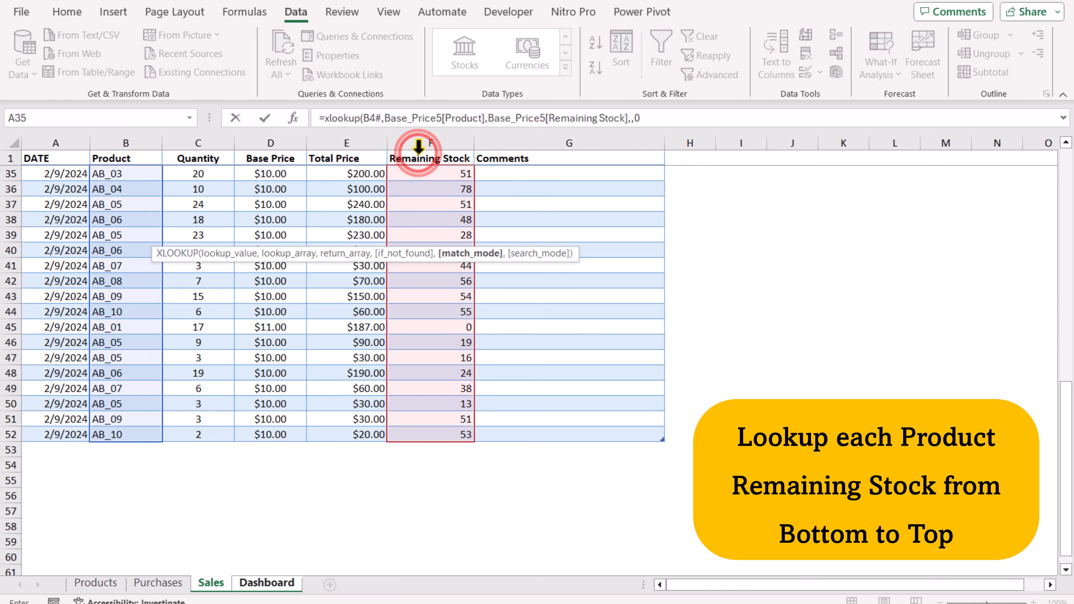
type(",")
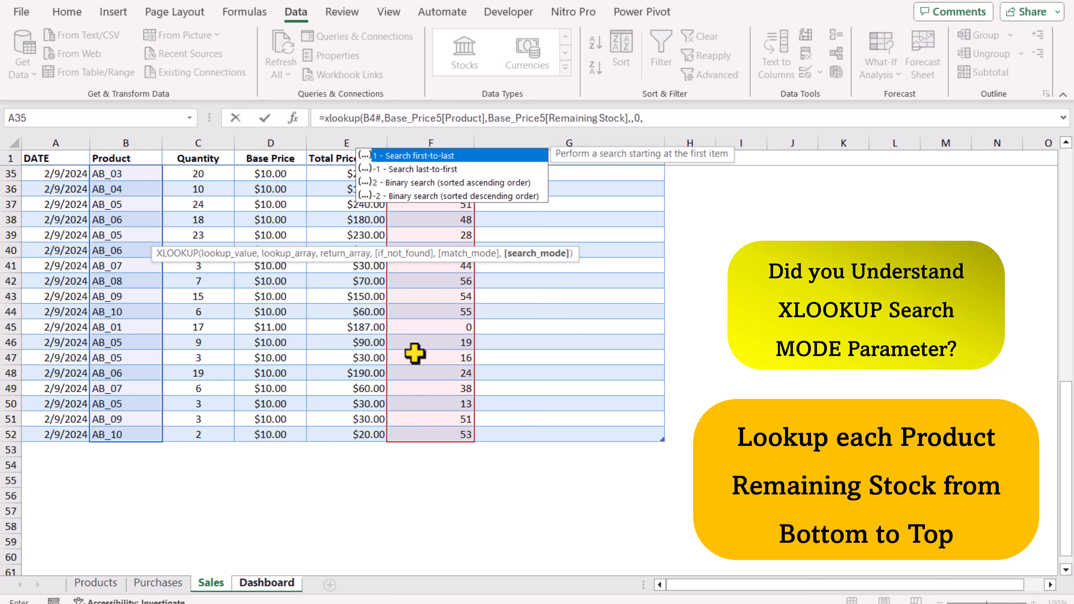
double_click(402, 169)
type(")")
key("Return")
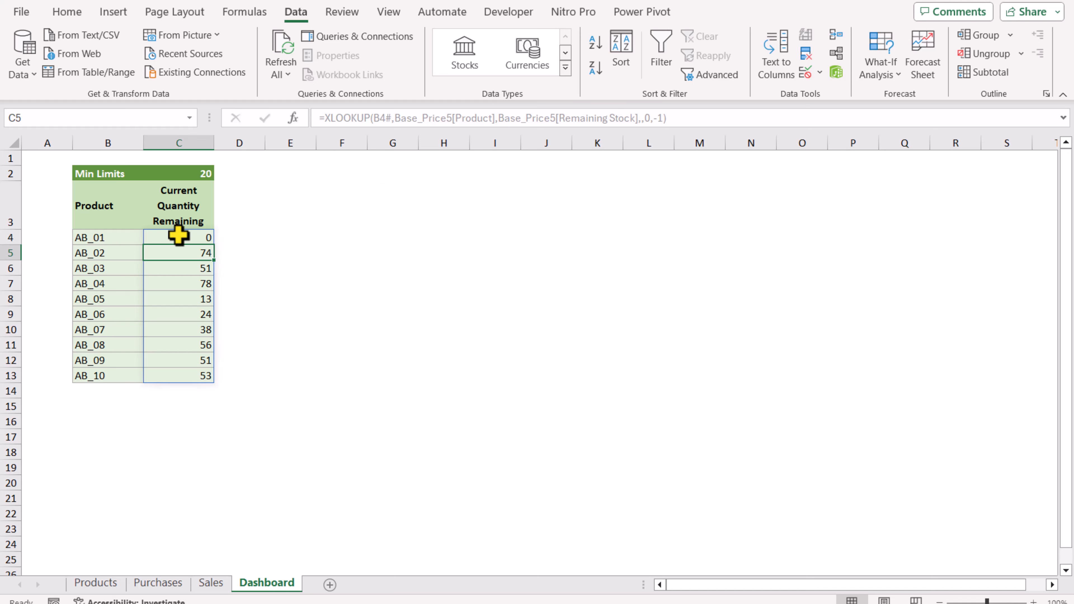
Step: Copy Product_Name[Product Name] from the B4 formula and use it to replace the B4# lookup value in the C4 XLOOKUP
left_click(122, 242)
left_click(168, 238)
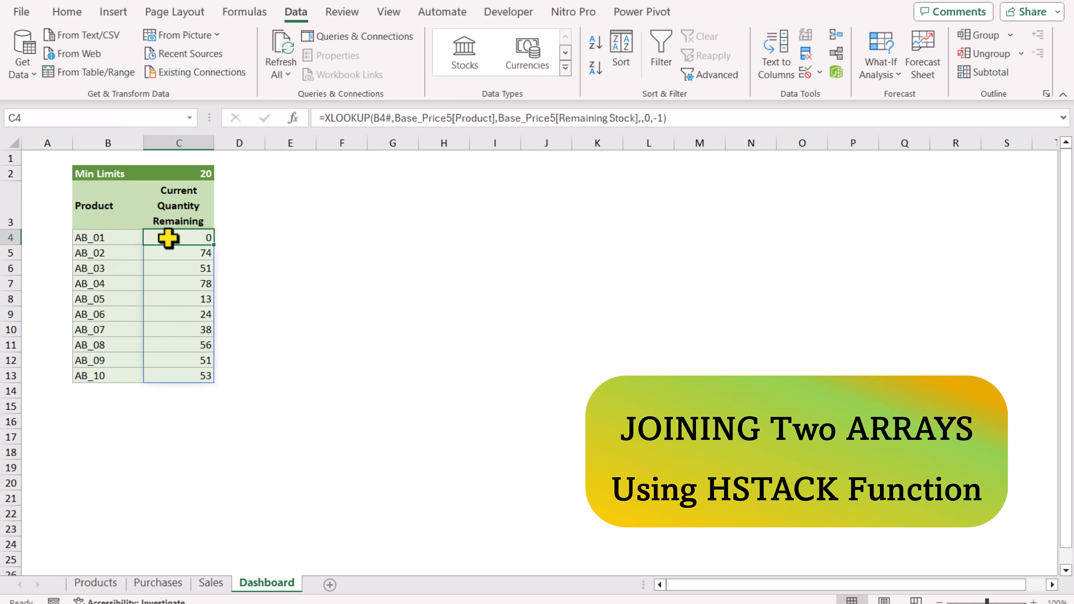
left_click(127, 238)
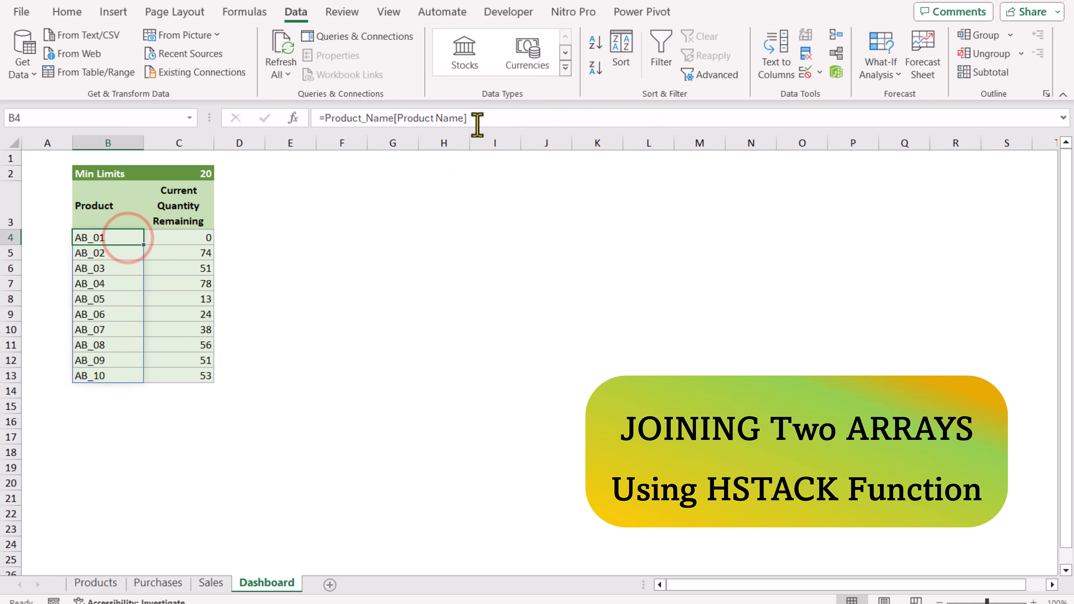
left_click_drag(477, 120, 324, 118)
key("ctrl+c")
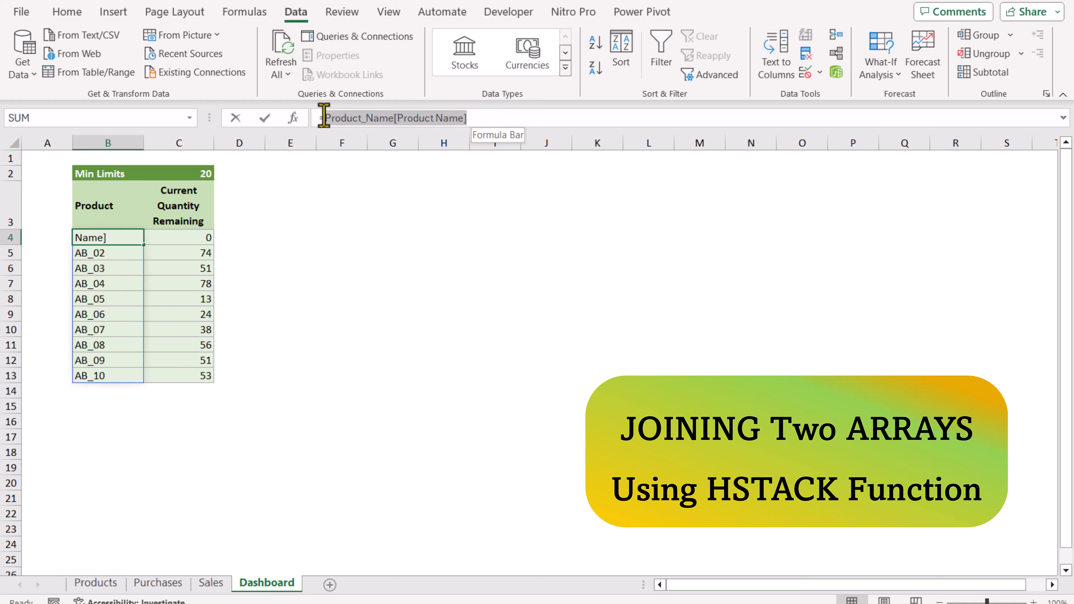
key("Escape")
left_click(192, 236)
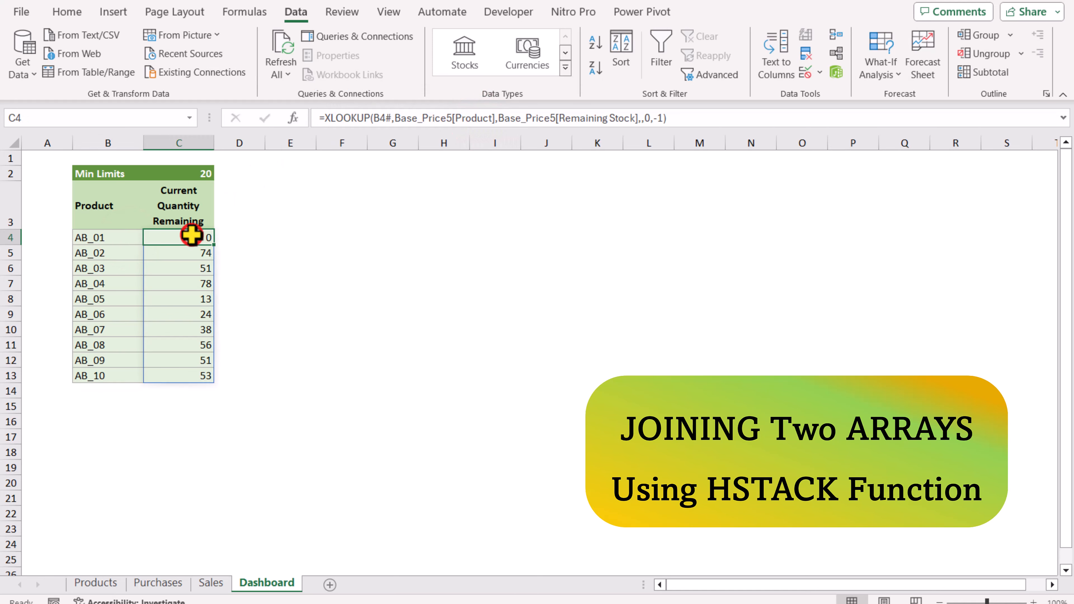
left_click(389, 118)
left_click_drag(389, 119, 375, 118)
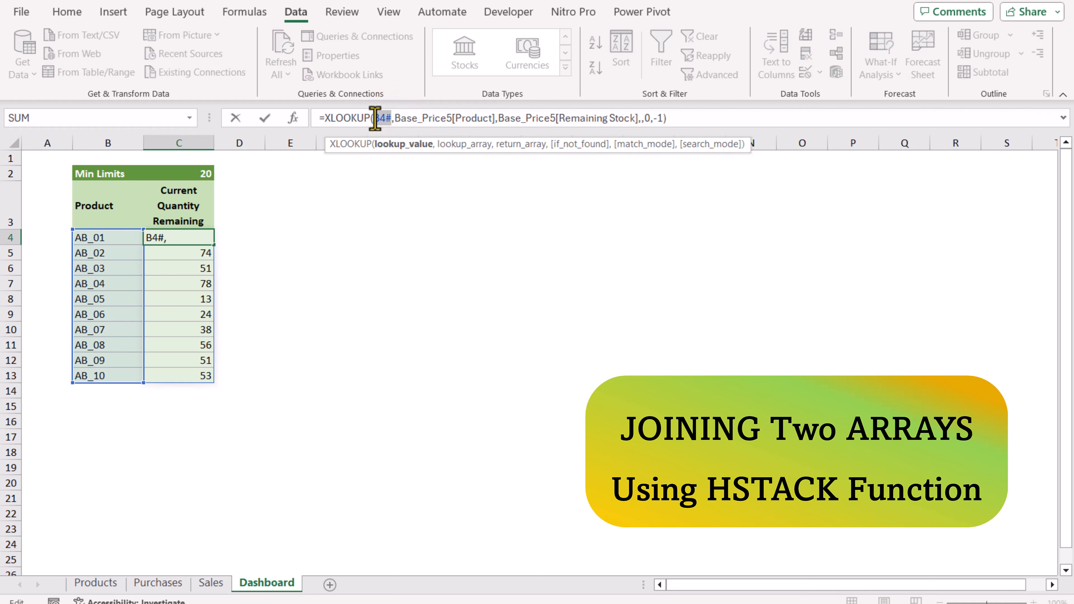
key("ctrl+v")
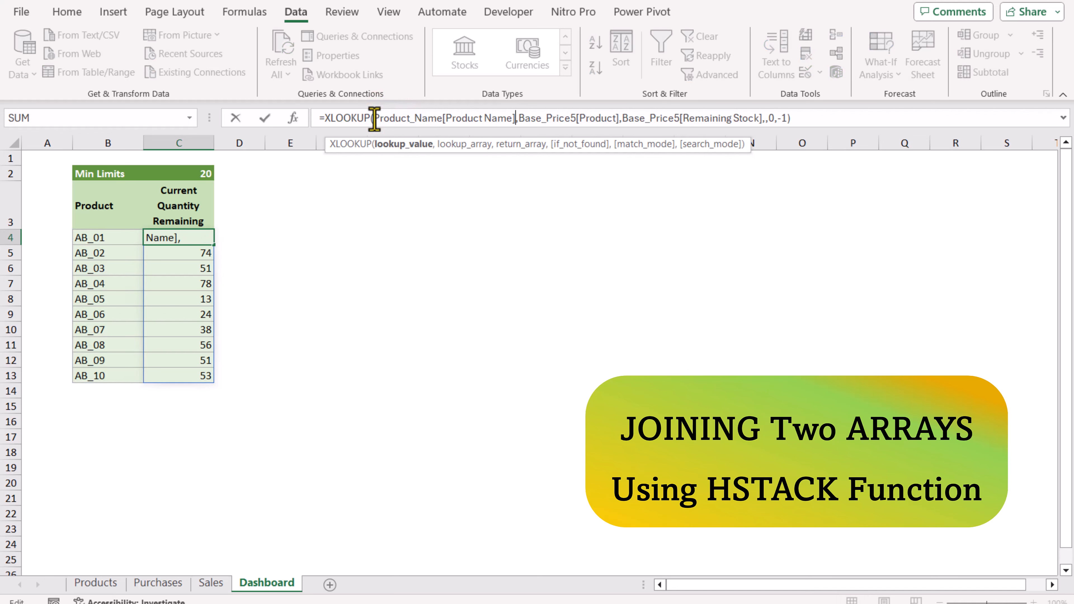
key("Return")
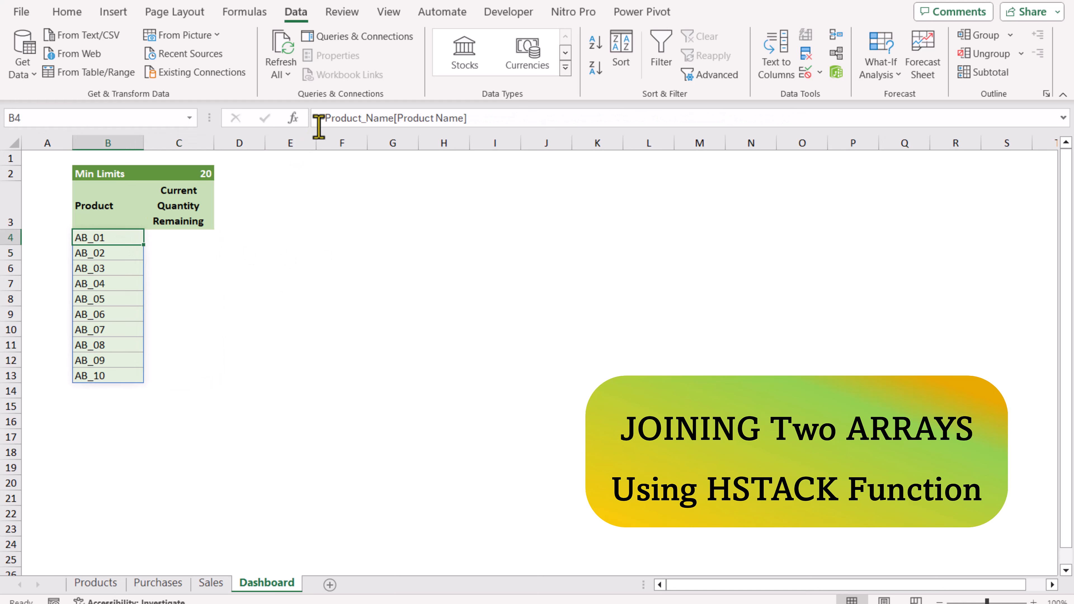
Step: Wrap the B4 formula in HSTACK and add the XLOOKUP formula from C4 as its second array
left_click(324, 118)
type("Hstack(")
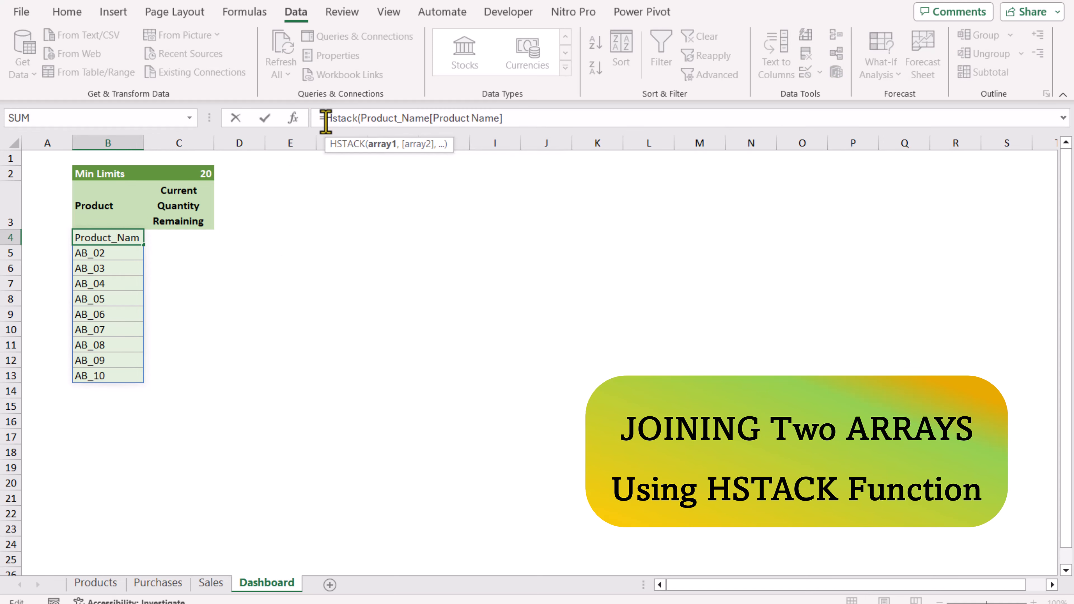
left_click(524, 118)
type(",")
type("XLOOKUP(Product_Name[Product Name],Base_Price5[Product],Base_Price5[Remaining Stock],,0,-1)")
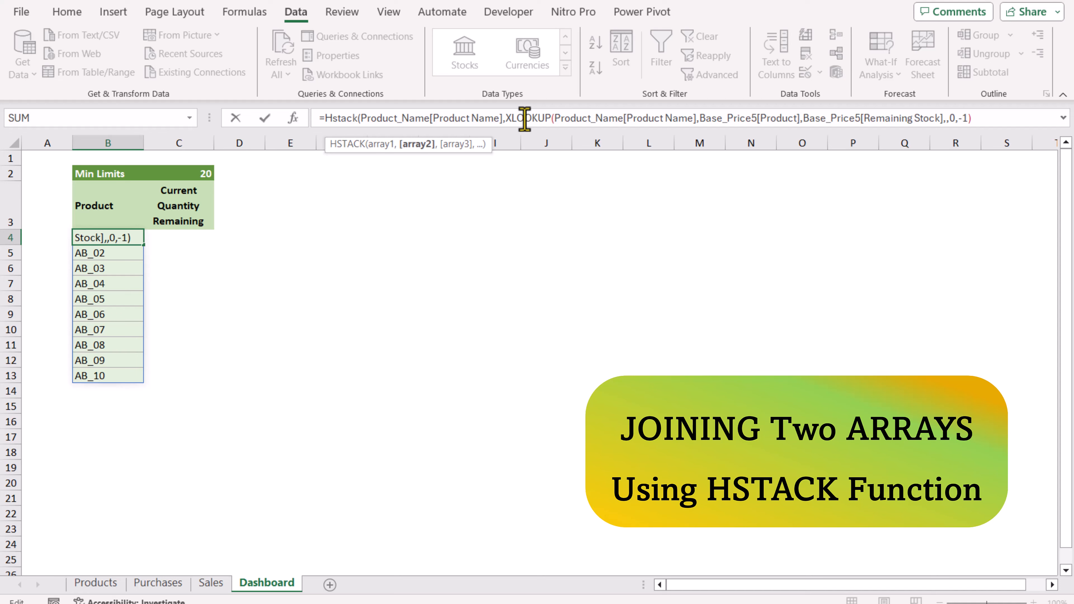
type(")")
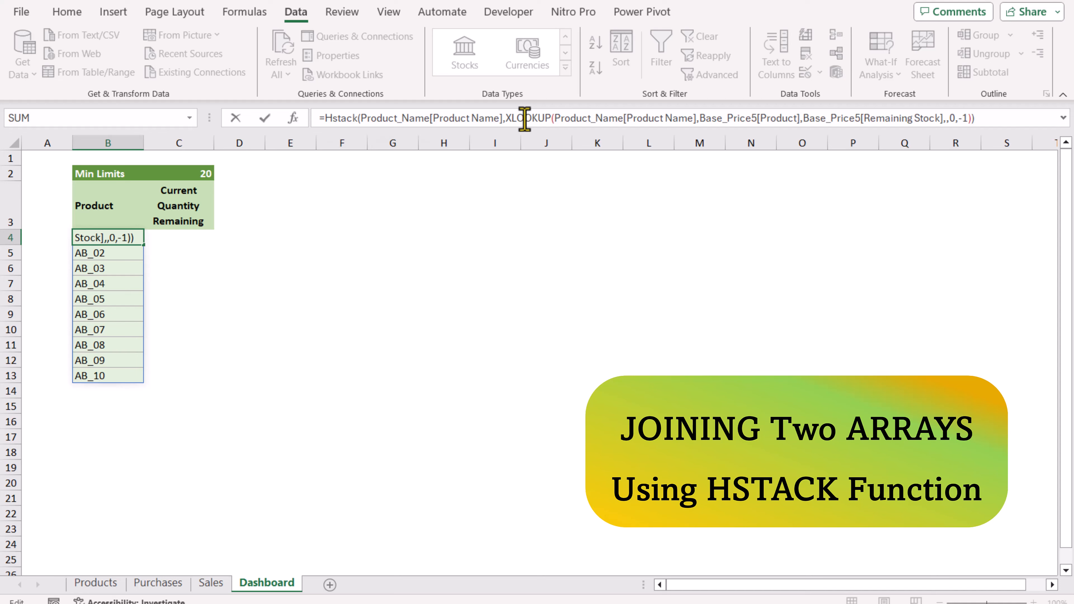
key("Return")
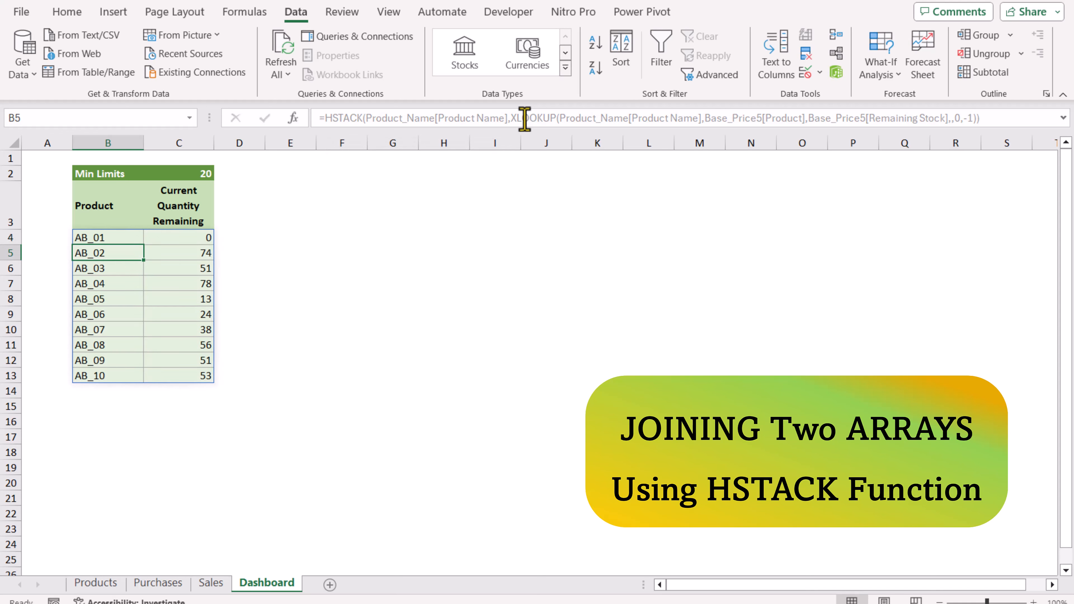
Step: Wrap the Dashboard B4 formula in LET, assigning the whole HSTACK expression to the name x
key("Up")
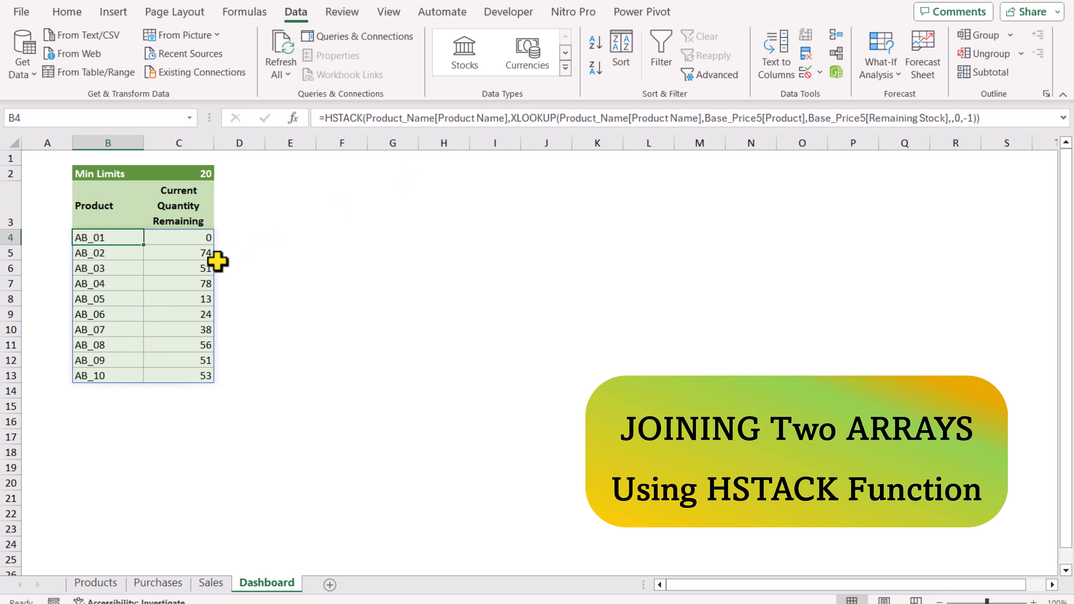
left_click(323, 119)
type("Let")
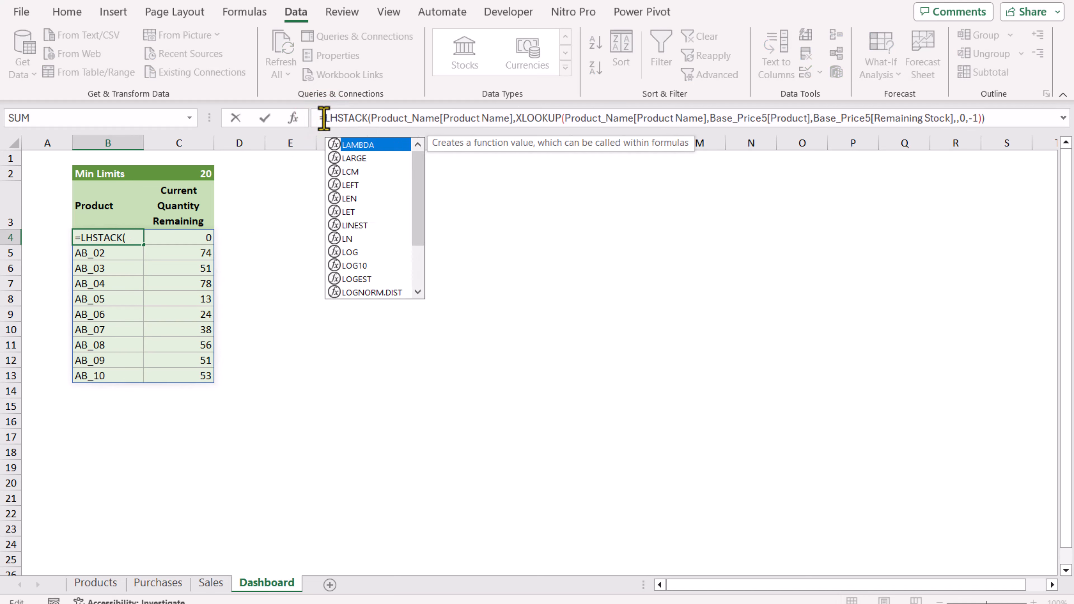
type("(")
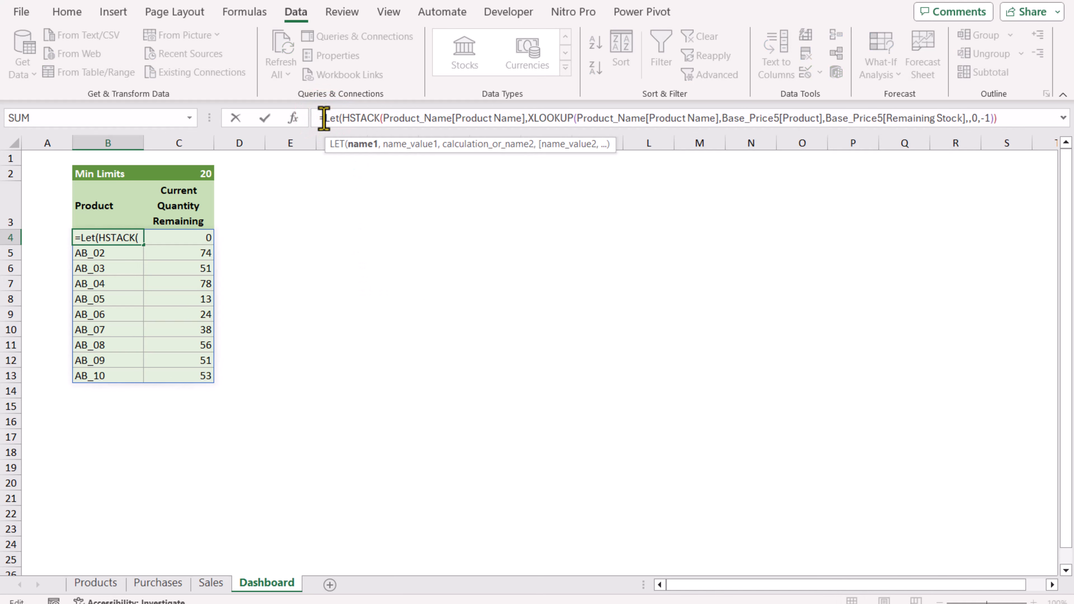
type("x,")
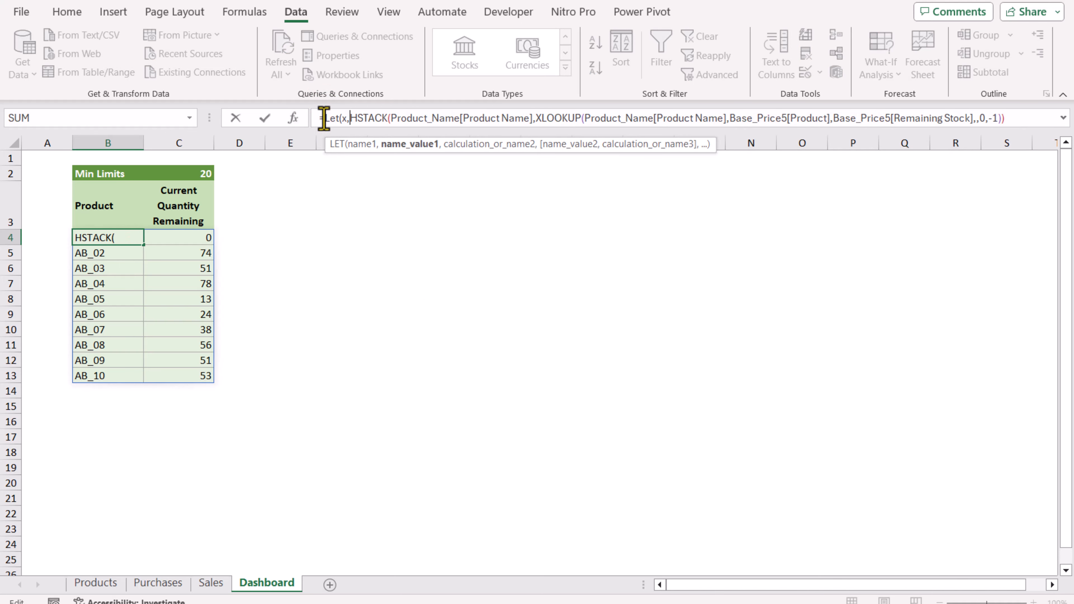
left_click(1051, 121)
type(",")
Step: On a new line of the B4 formula, begin a FILTER of x whose include argument starts with CHOOSECOLS(x,2)
key("ctrl+shift+u")
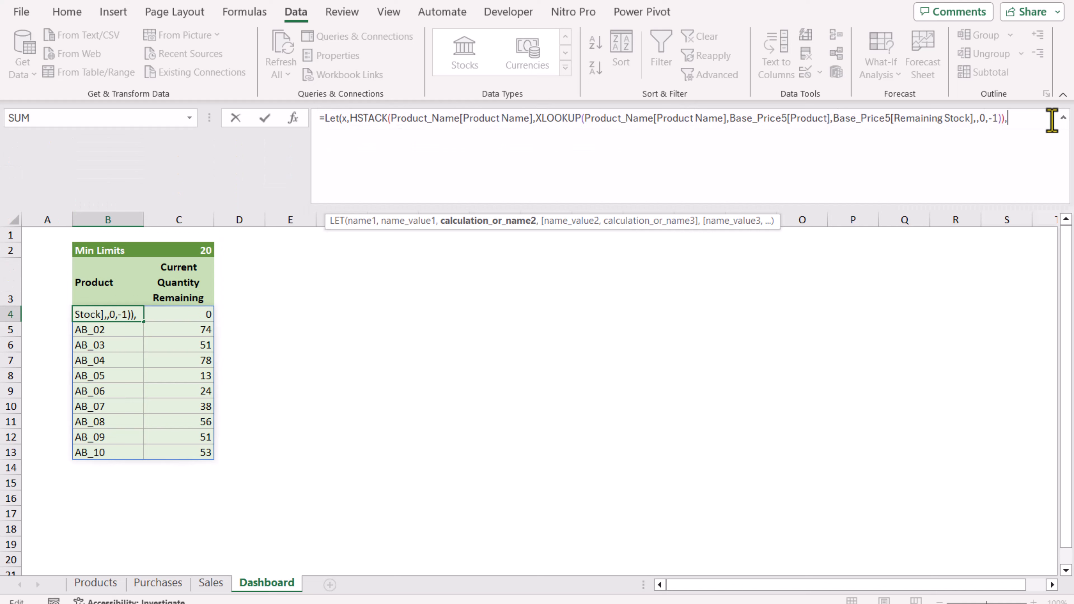
key("alt+Return")
type("filter(")
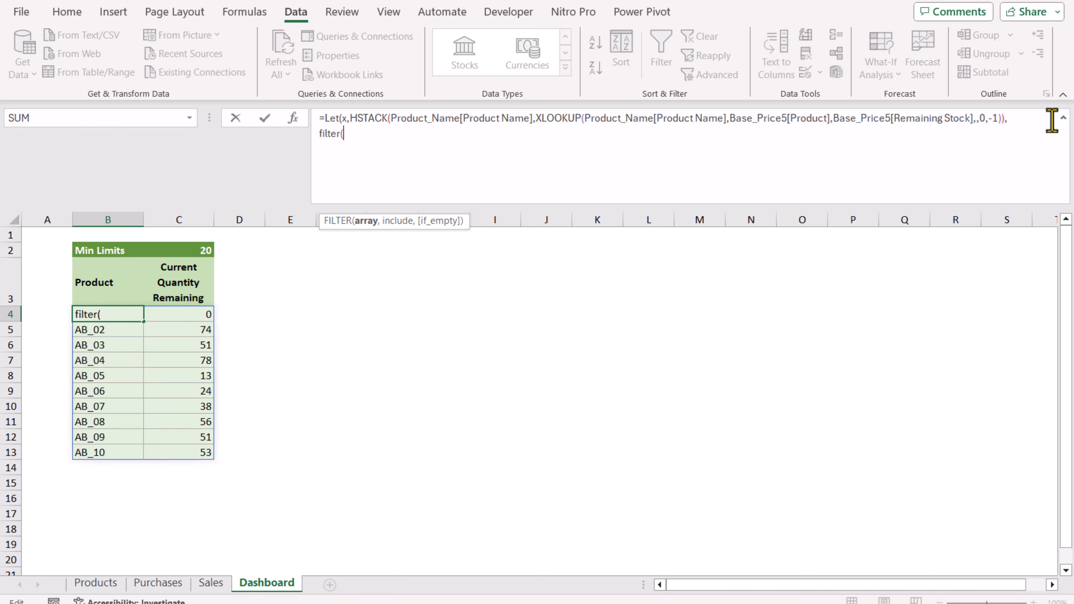
type("x,")
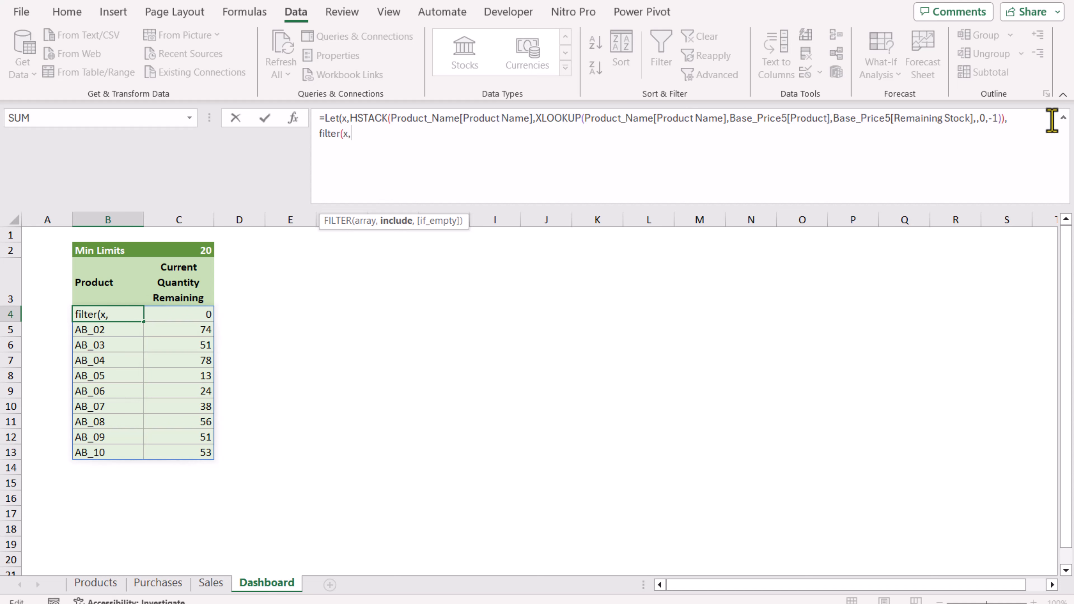
type("choosecols")
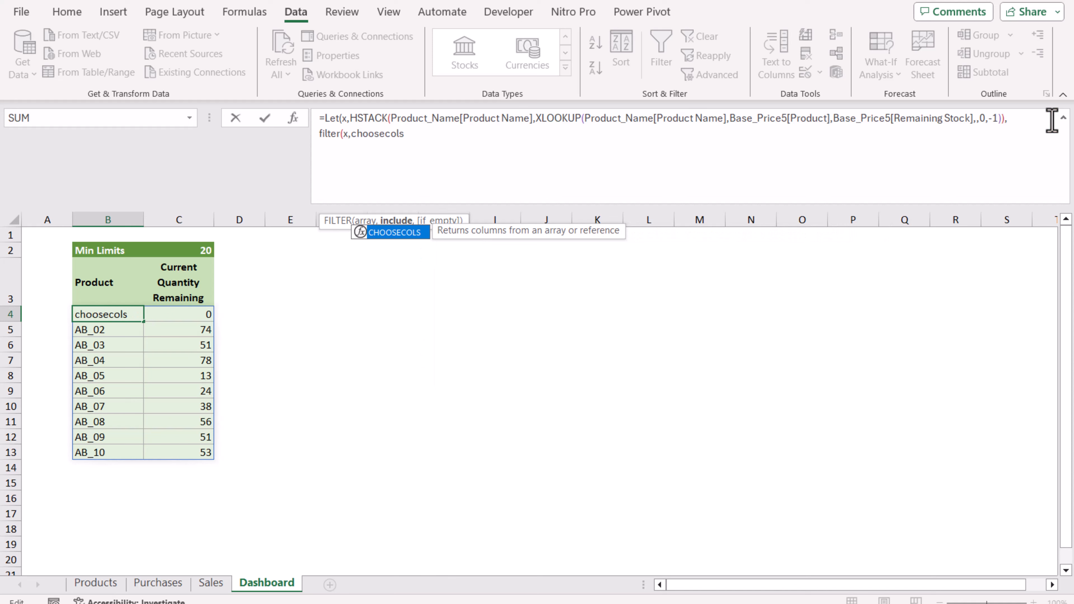
type("(")
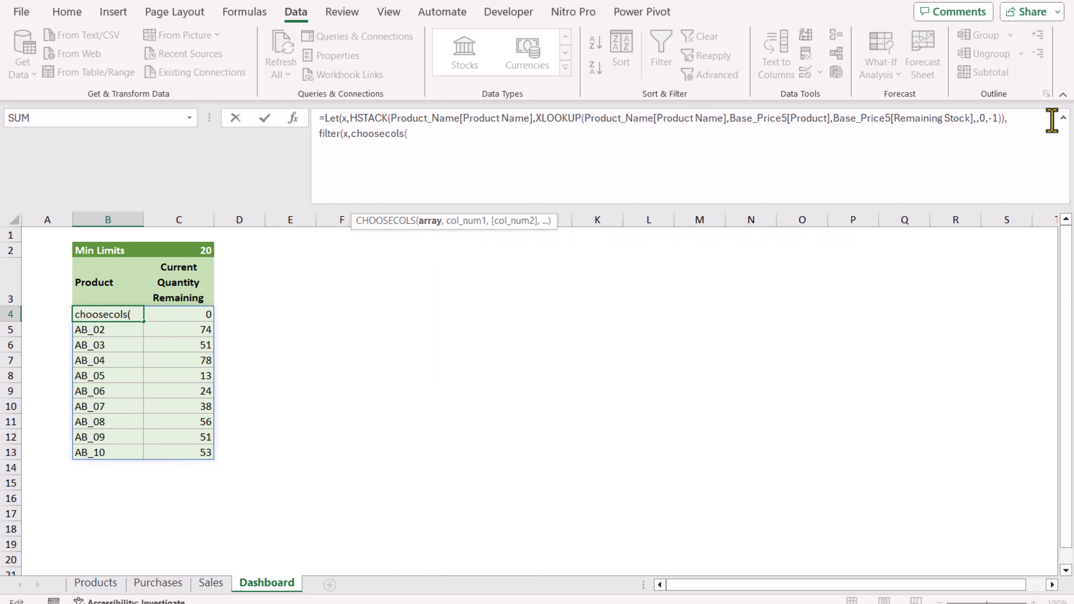
type("x,")
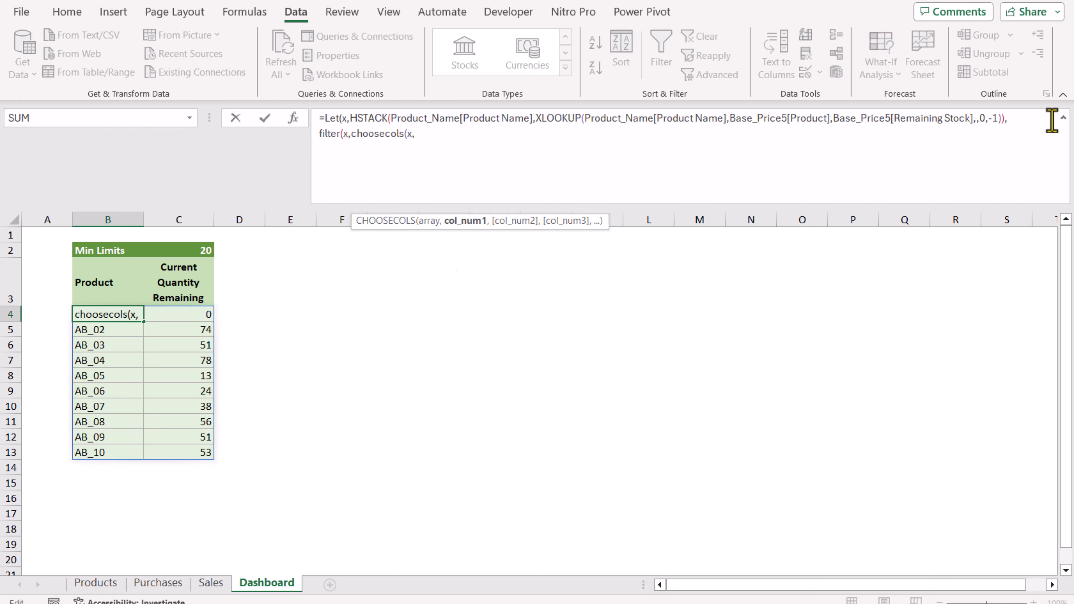
type("2)")
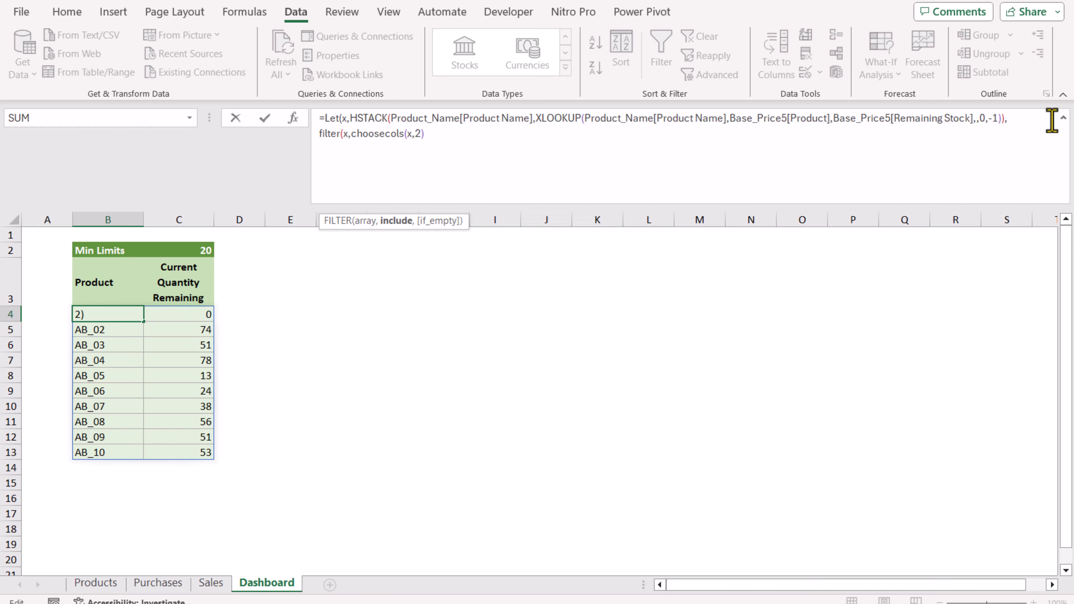
Step: Complete the FILTER condition as less than or equal to the Min Limits cell C2 and enter the B4 formula
type("<=")
left_click(175, 250)
type(")")
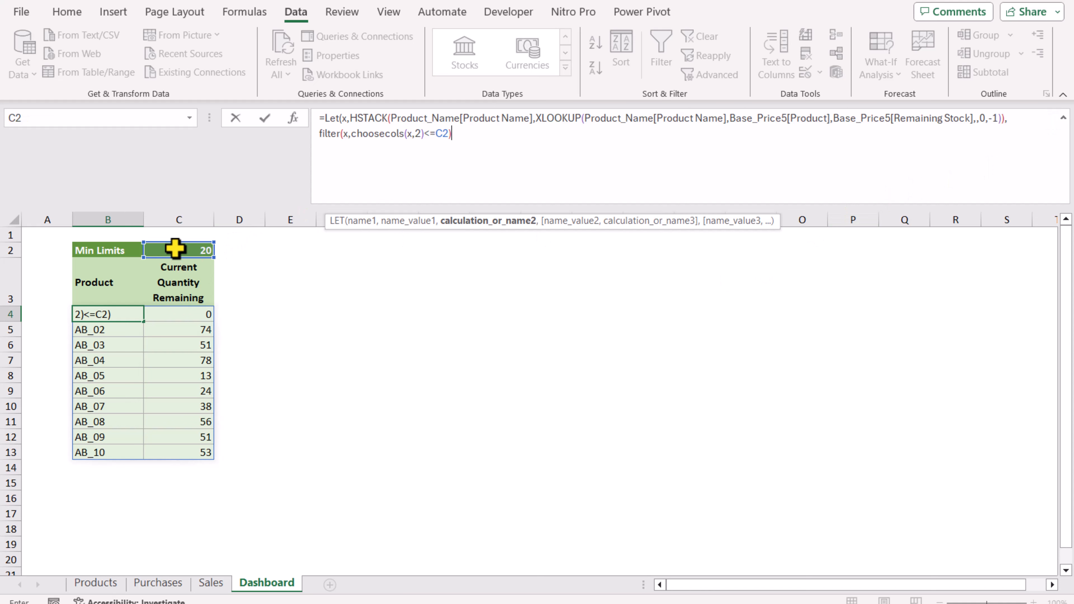
type(")")
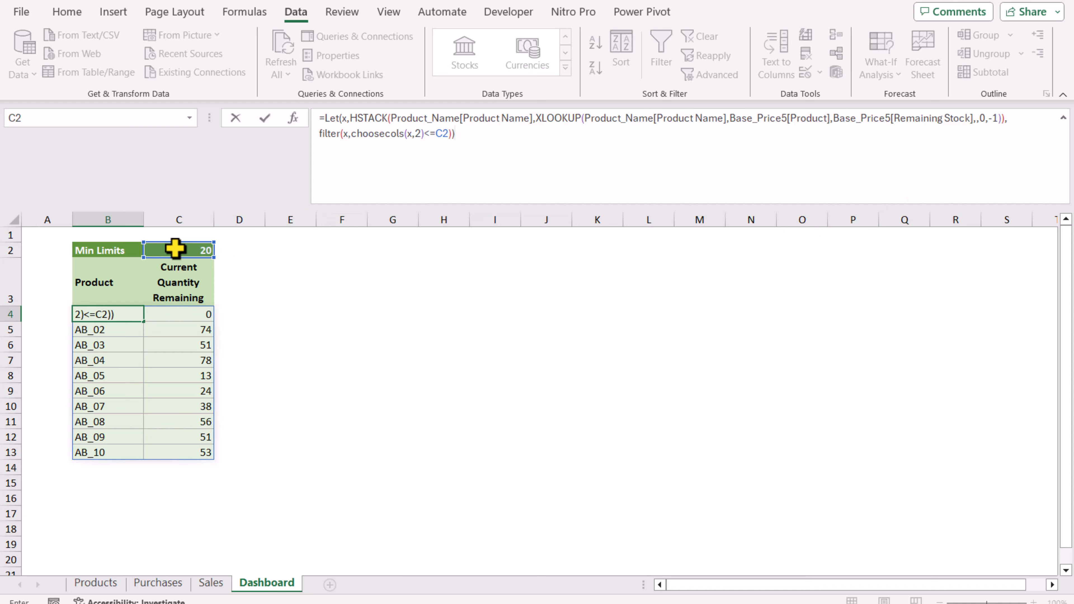
key("Return")
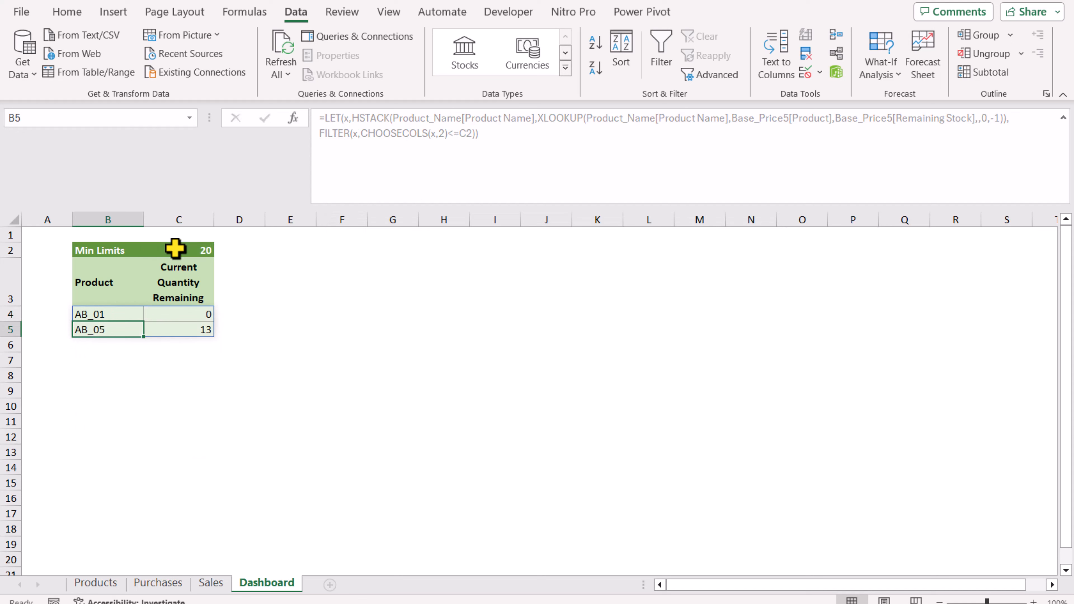
Step: Set the Min Limits value in Dashboard cell C2 to 50
left_click(175, 249)
type("50")
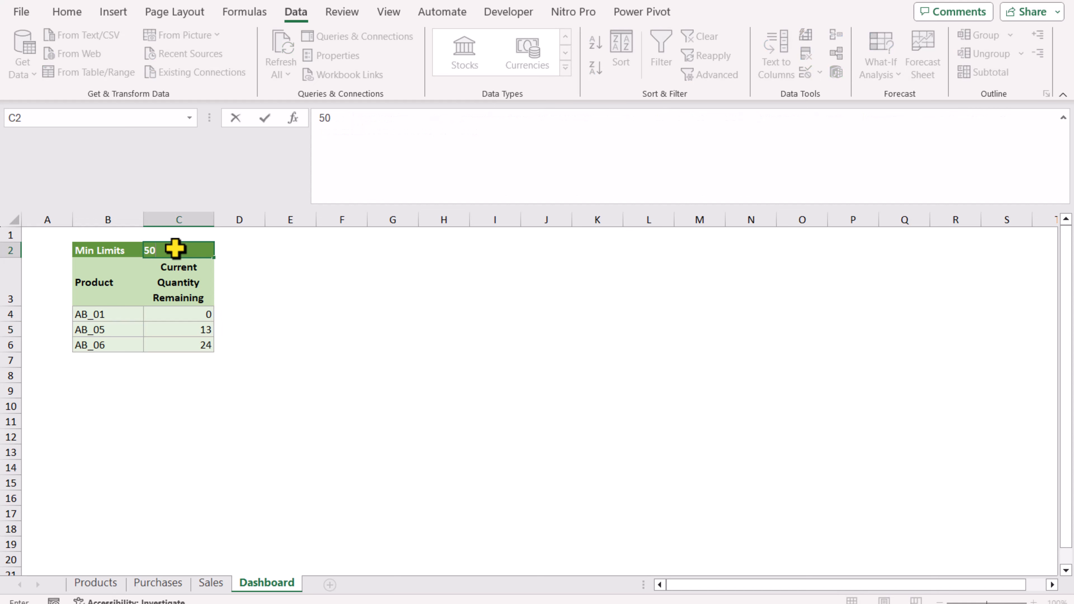
key("Return")
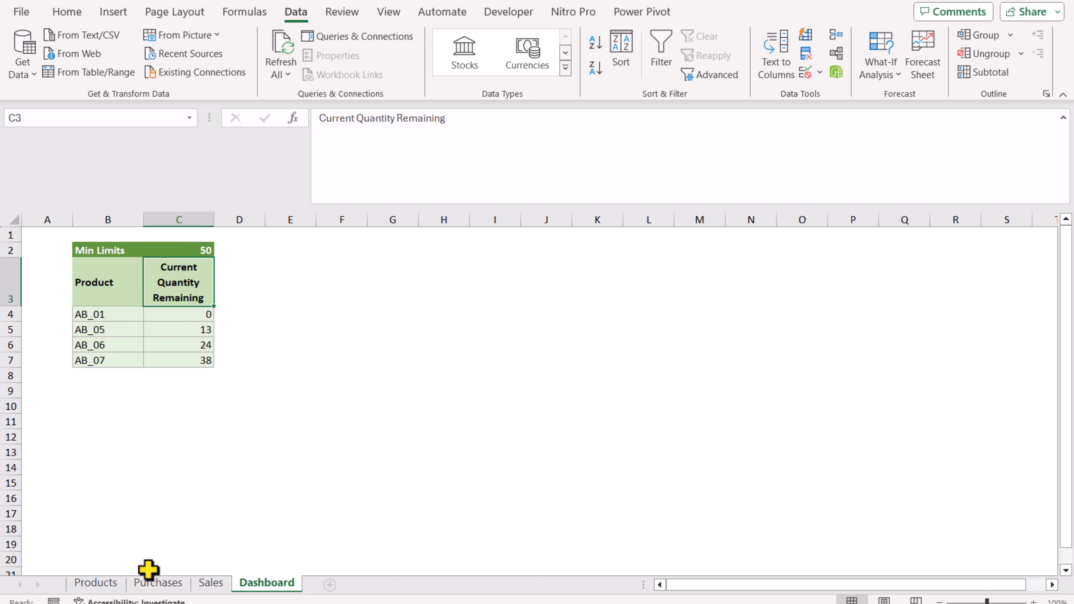
Step: Record a 2/9/2024 purchase of 100 units of AB_01 in row 13 of the Purchases sheet, and return to the Dashboard
left_click(152, 584)
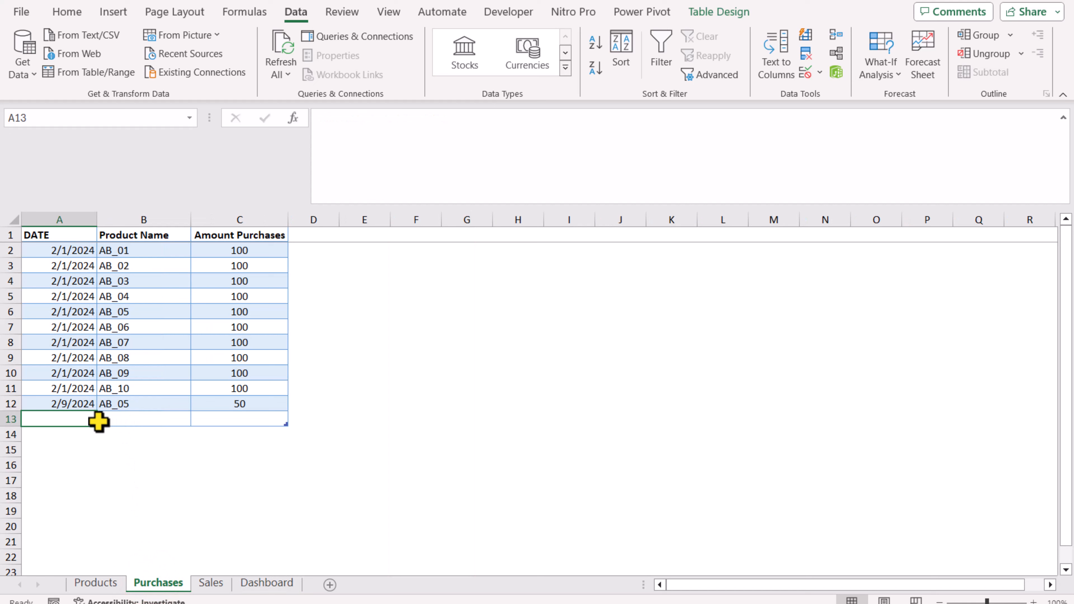
type("2/9/2024")
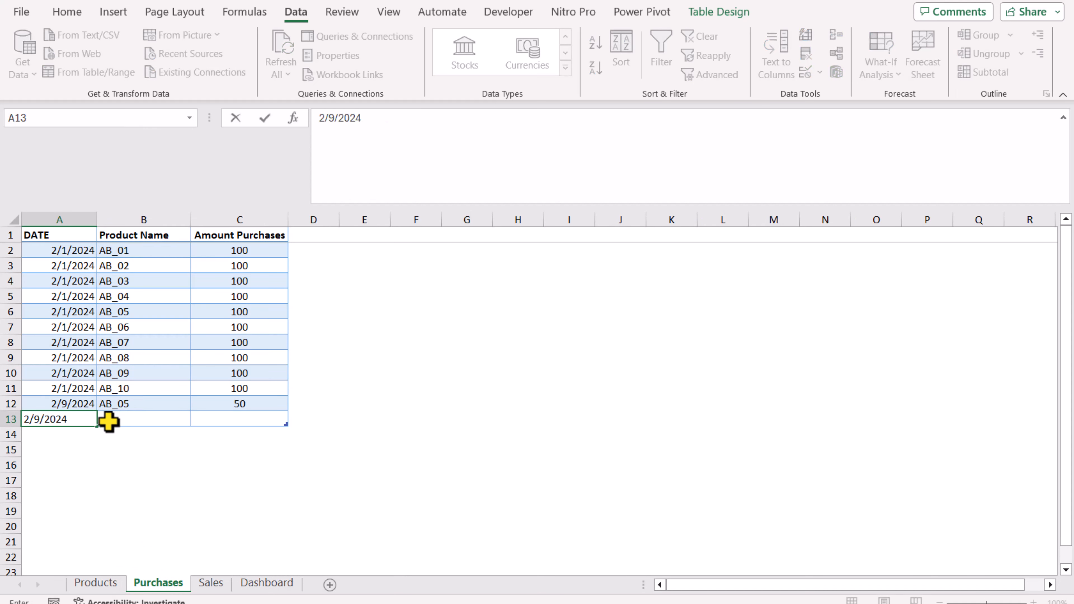
left_click(182, 422)
left_click(198, 422)
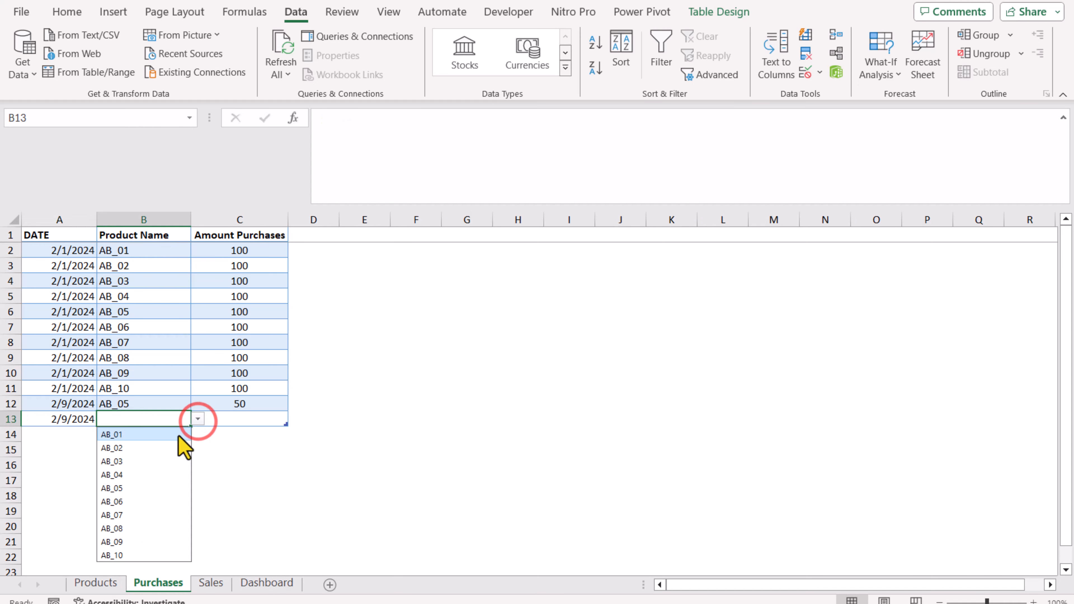
left_click(177, 435)
left_click(211, 426)
type("100")
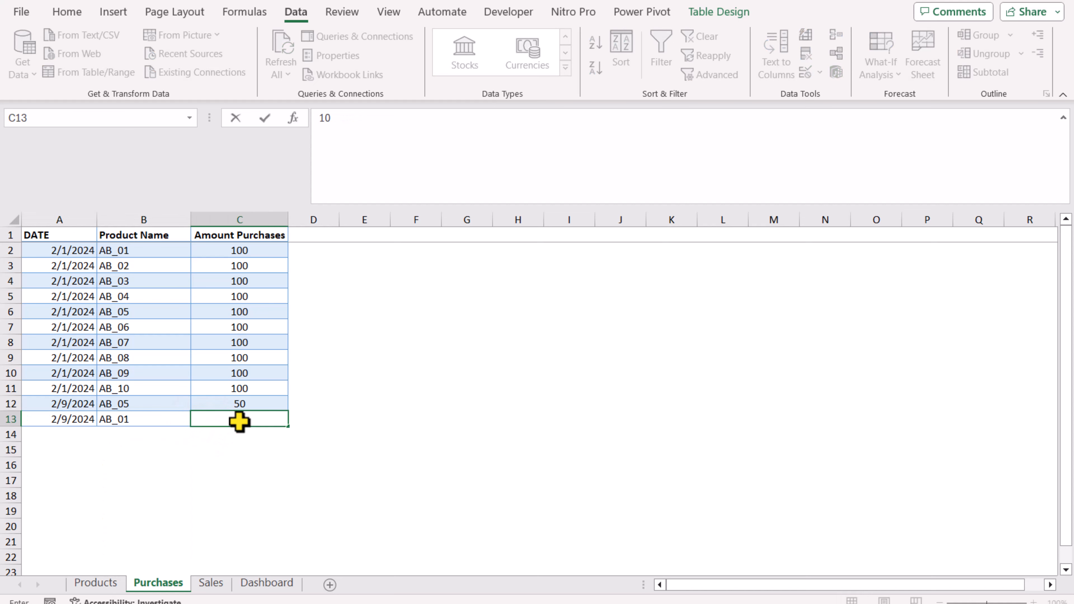
key("Return")
key("ctrl+Page_Down")
key("ctrl+Page_Down")
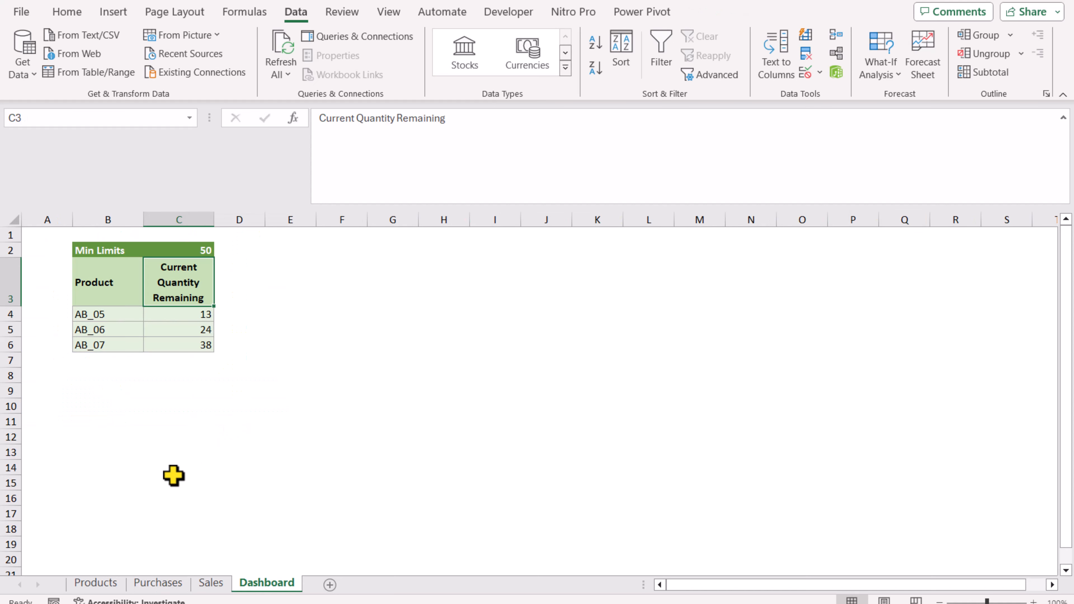